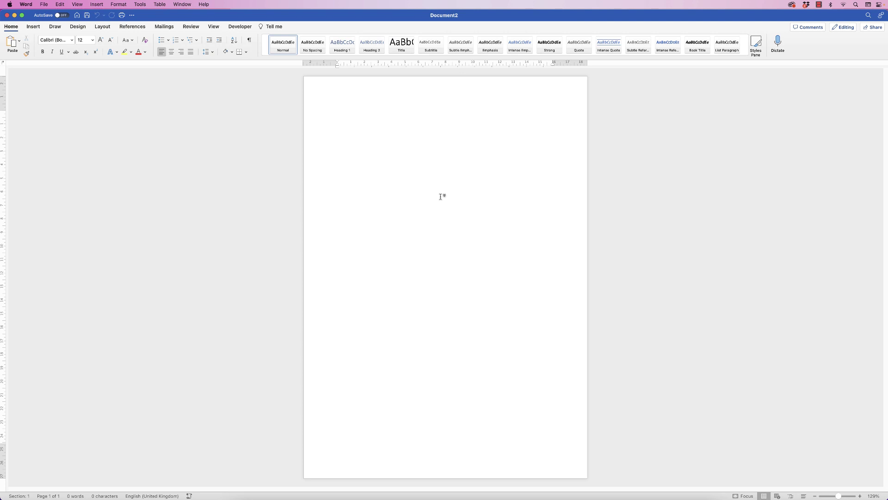
Step: Set the blank page to landscape orientation and zoom in to 161%
click(103, 27)
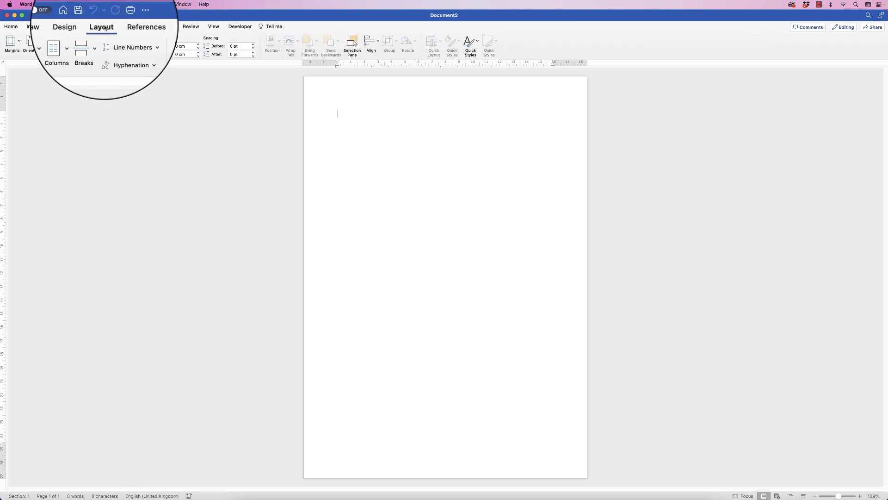
click(40, 43)
click(47, 74)
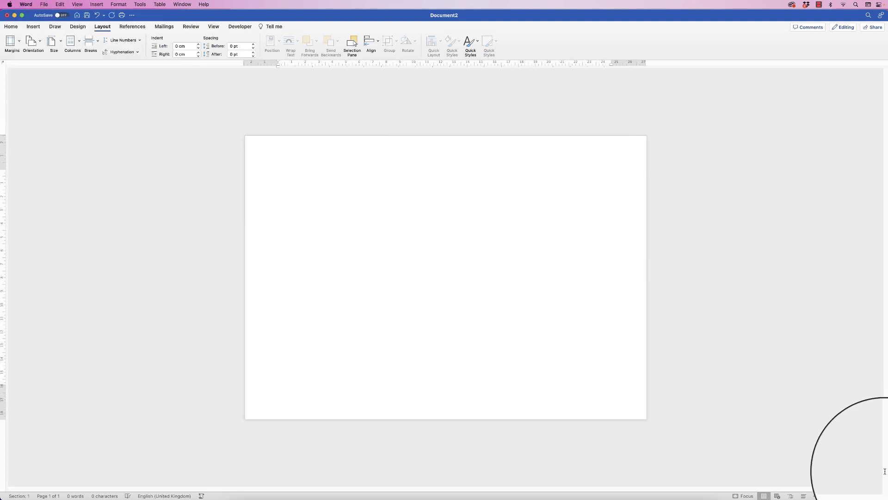
click(840, 496)
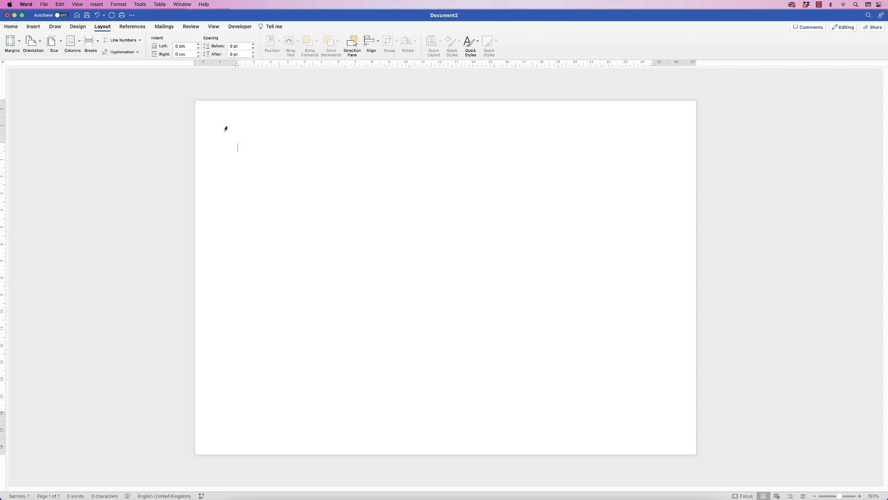
Step: Open the page header and footer for editing via Header > Edit Header
double_click(328, 109)
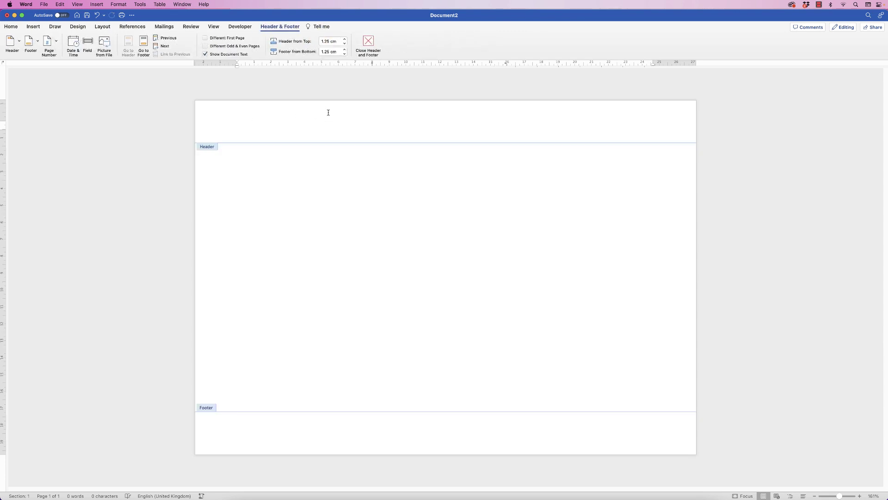
double_click(320, 195)
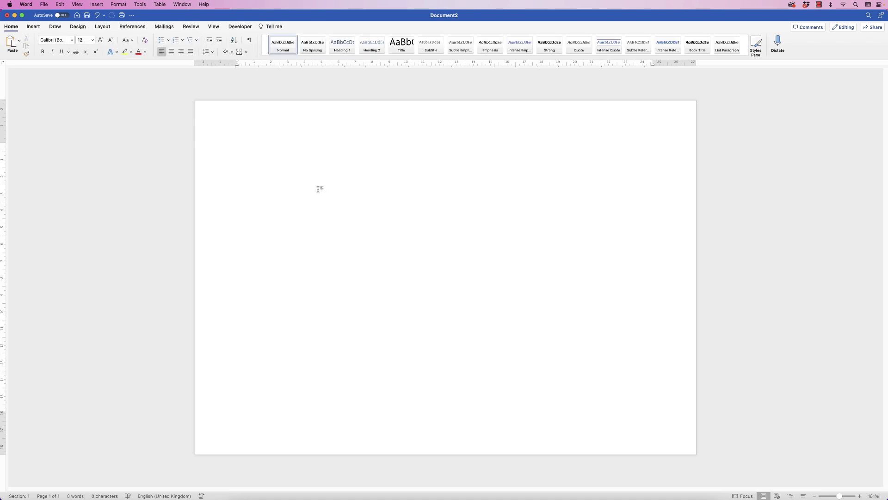
click(33, 27)
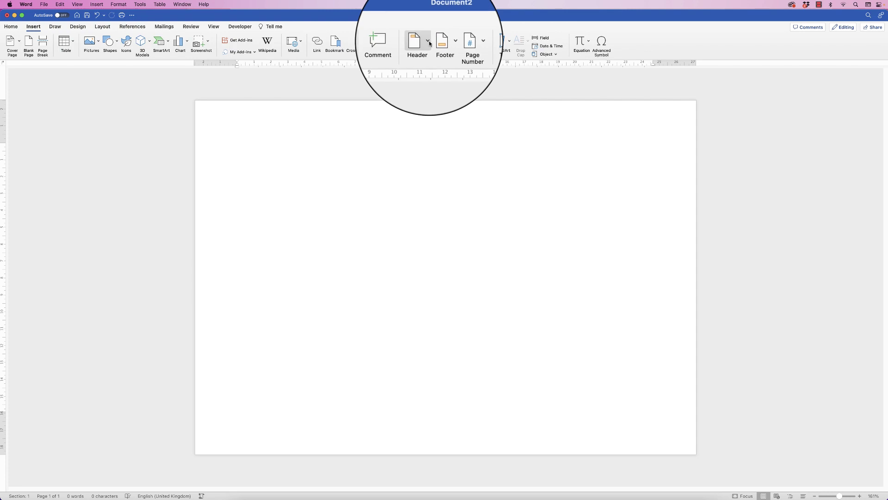
click(429, 44)
click(431, 245)
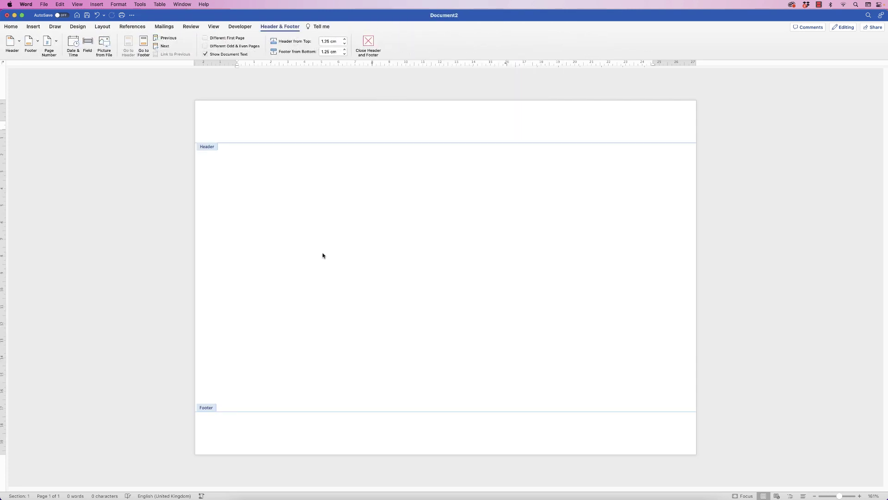
Step: Pick the Line shape from the Shapes gallery
click(34, 27)
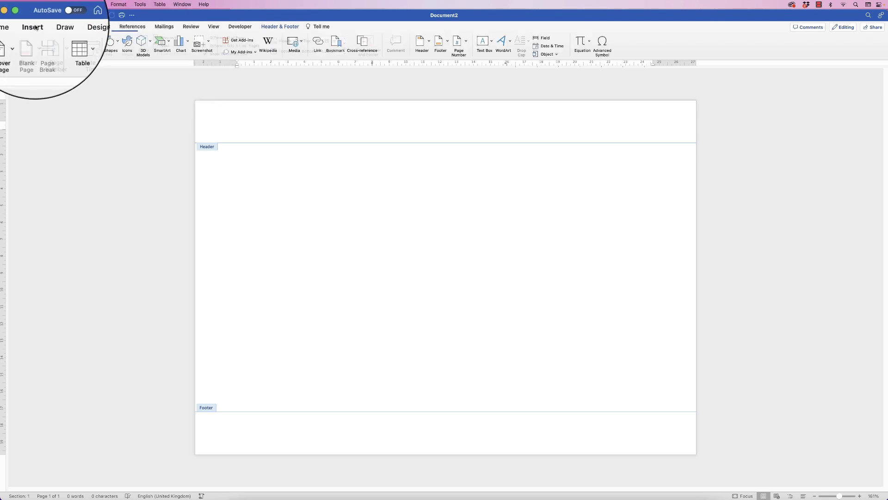
click(114, 42)
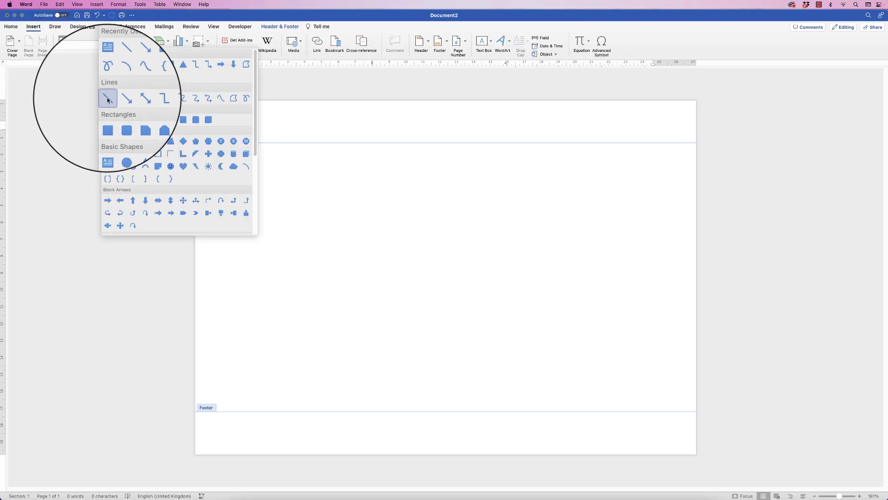
click(108, 97)
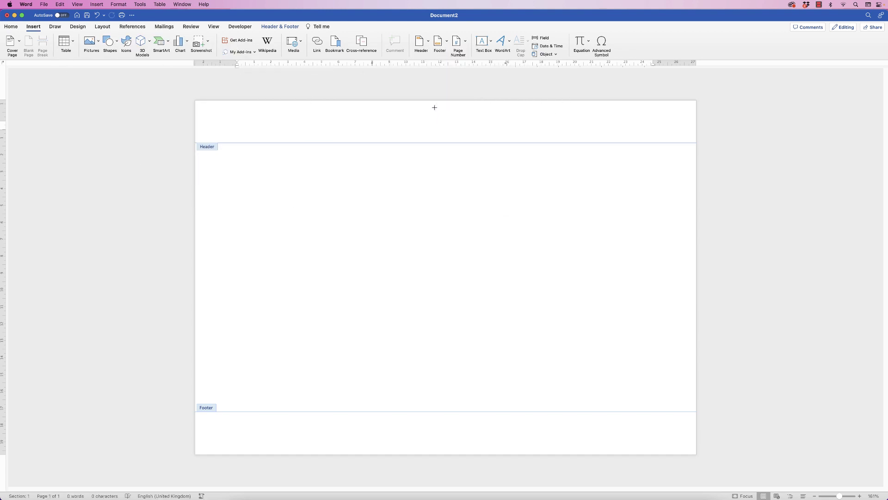
Step: Draw a full-height vertical line down the page and make it dashed
drag(434, 108, 437, 452)
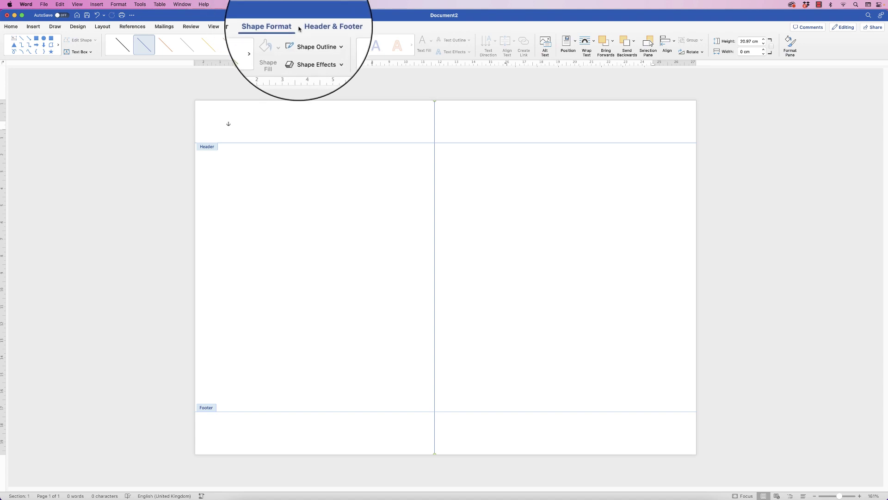
click(790, 42)
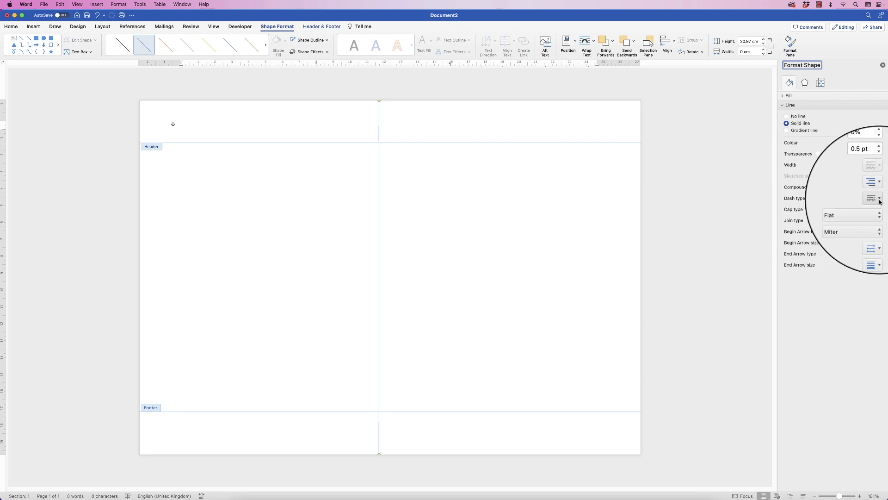
click(875, 199)
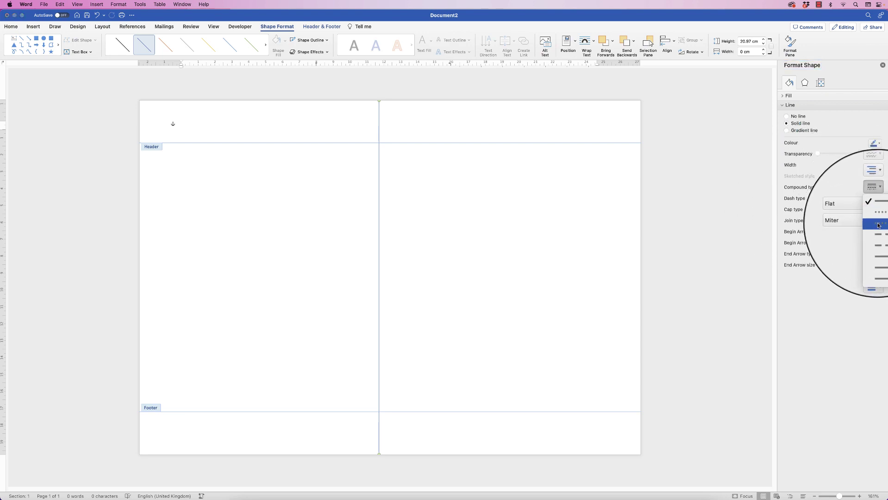
click(863, 224)
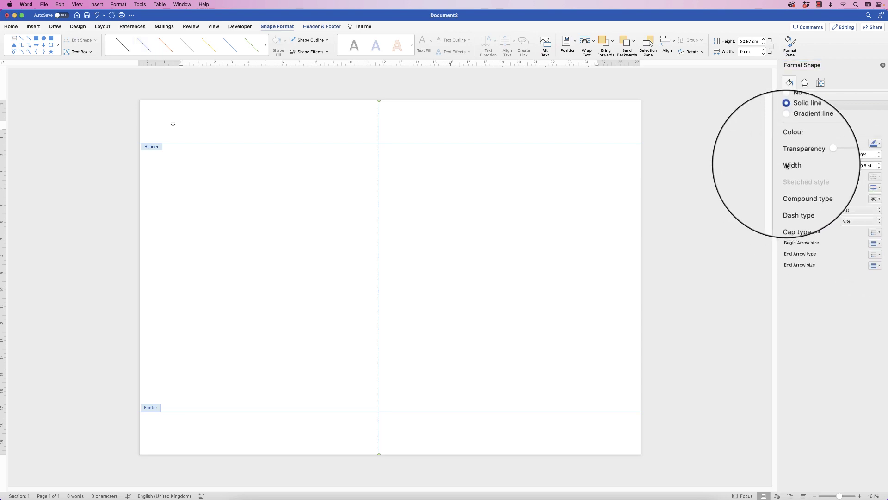
Step: Thicken the vertical line to 1.5 pt and colour it dark grey
click(879, 164)
click(880, 165)
click(879, 165)
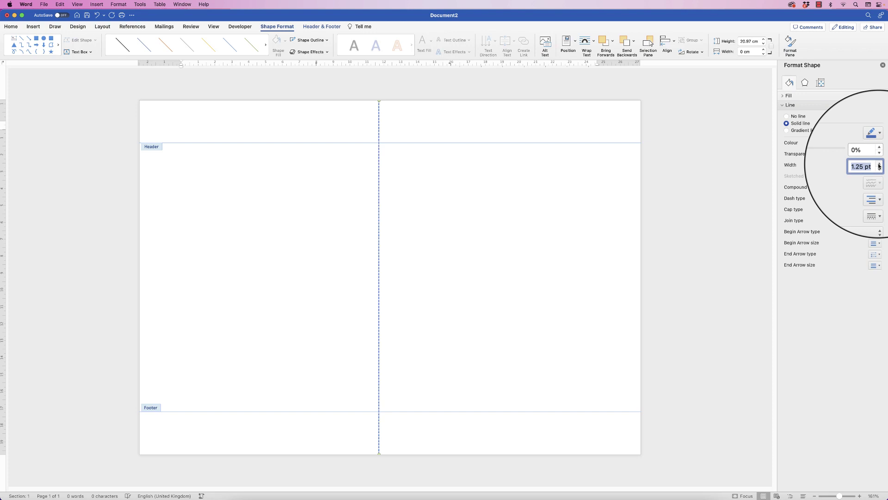
click(879, 164)
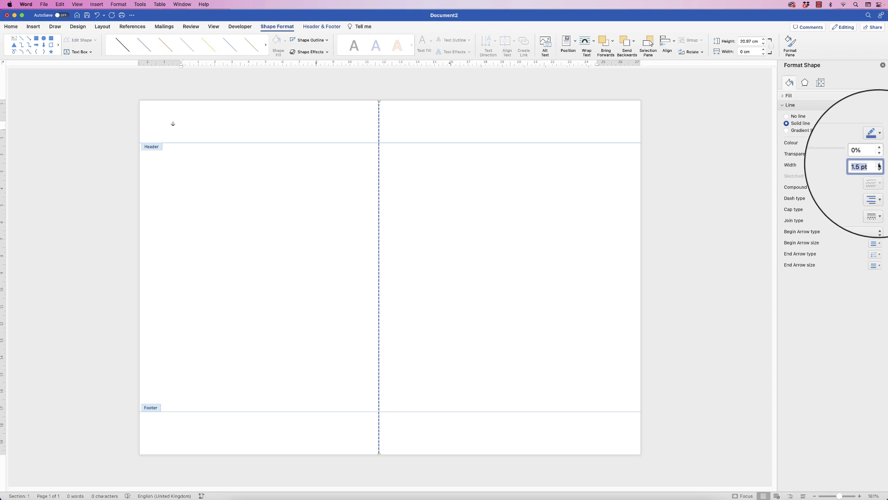
click(876, 134)
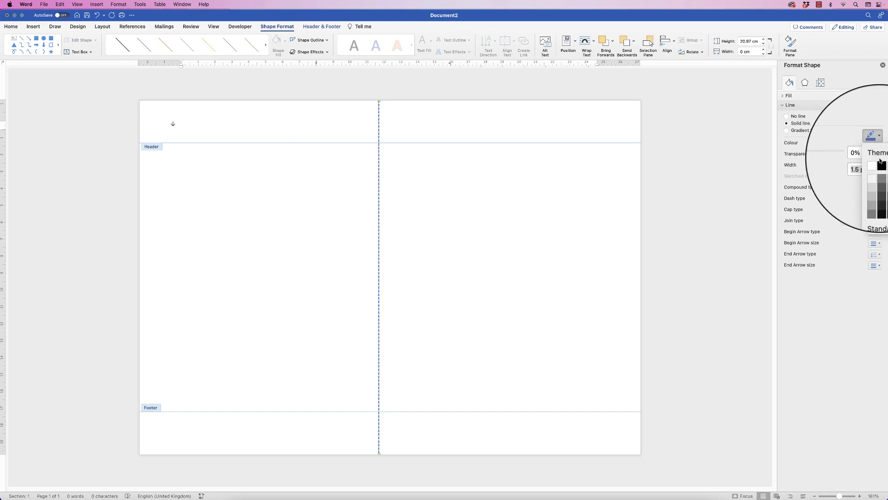
click(880, 189)
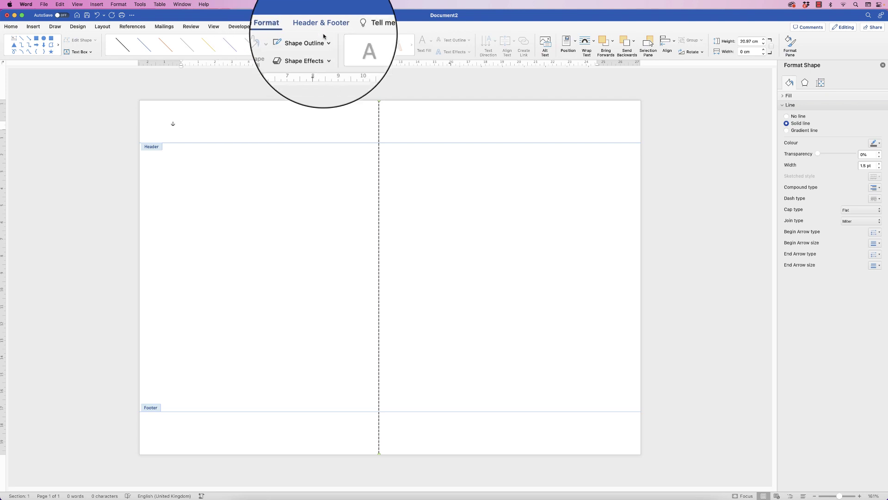
Step: Align the dashed vertical line to the horizontal centre of the page, then deselect it
click(669, 46)
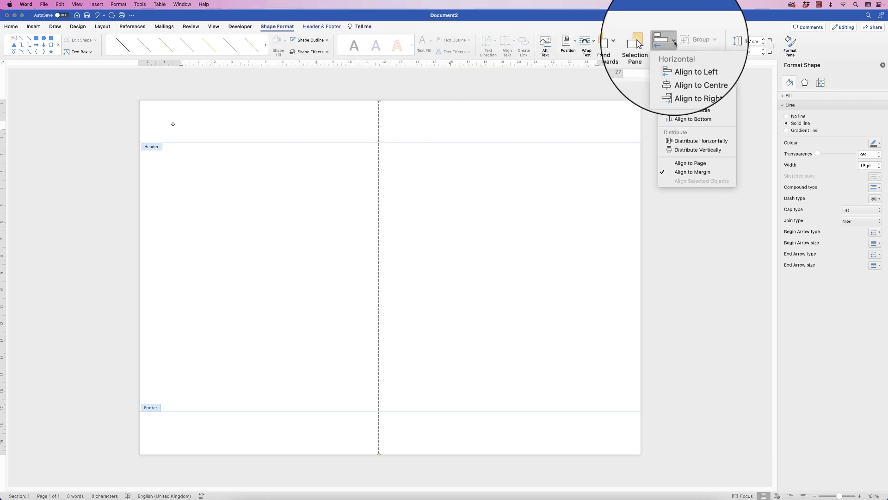
click(682, 72)
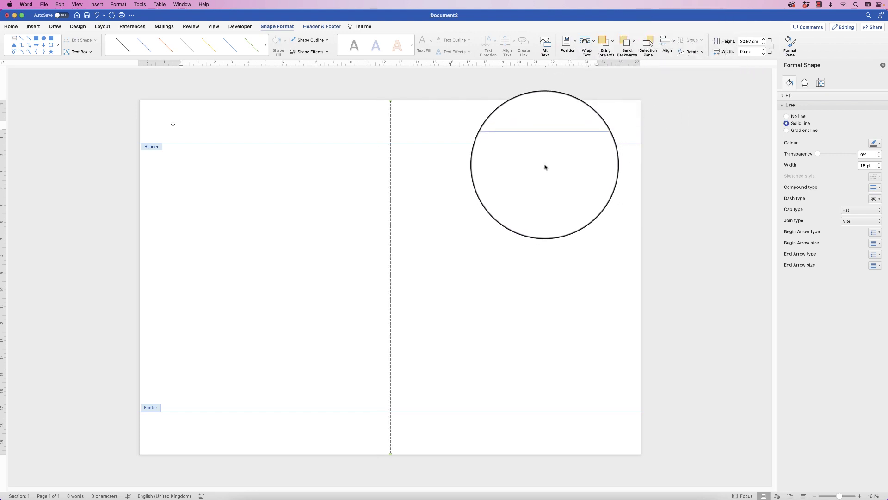
key(Escape)
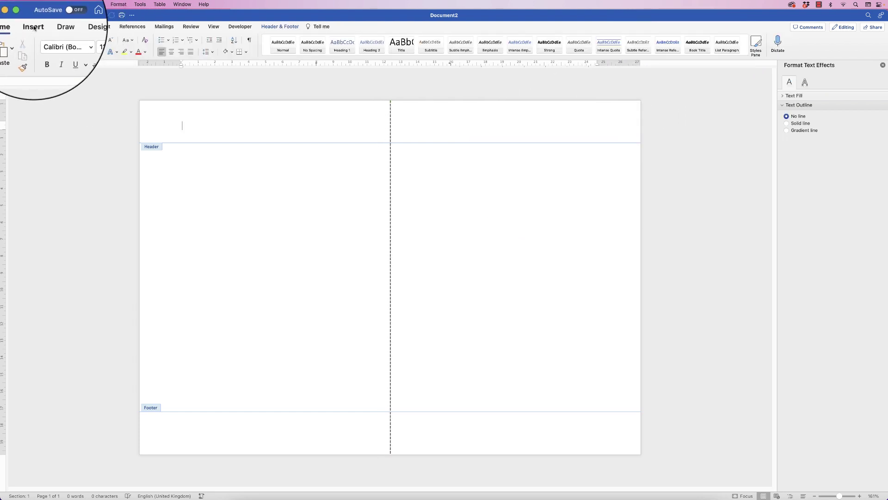
Step: Pick the Line shape again, then cancel drawing with Esc
click(33, 27)
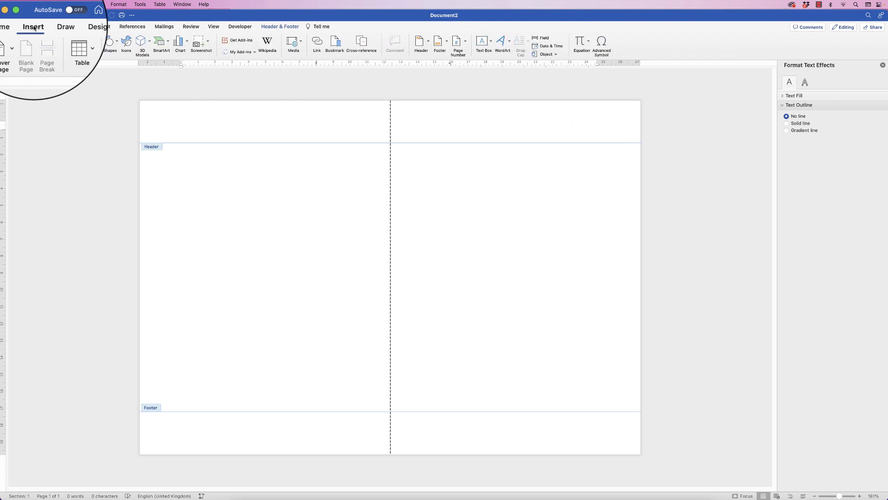
click(110, 44)
click(108, 98)
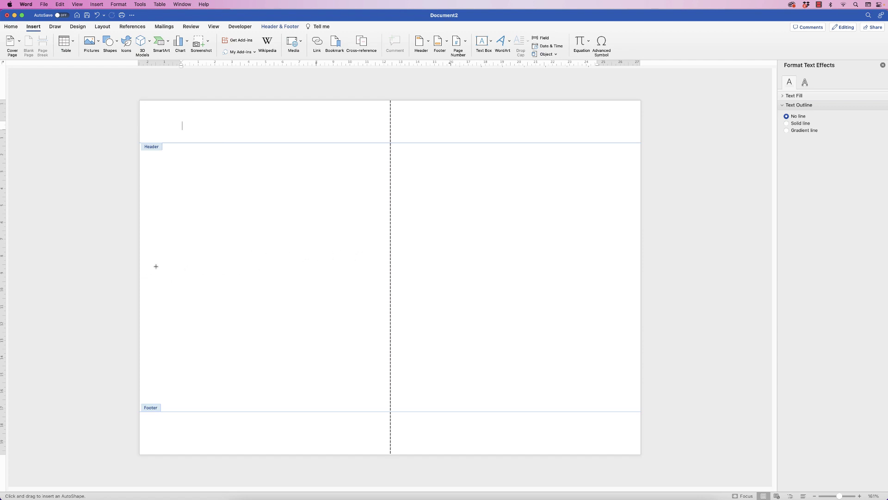
key(Escape)
Step: Draw a dashed horizontal line across the page middle, 1.5 pt thick
mouse_move(143, 272)
mouse_down()
mouse_move(104, 47)
mouse_move(147, 260)
mouse_move(149, 251)
mouse_move(192, 272)
mouse_move(635, 279)
mouse_up()
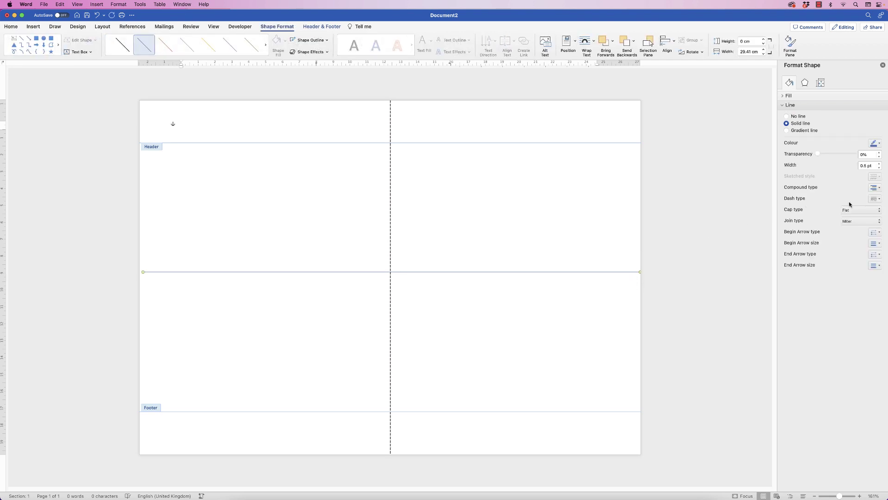
click(877, 199)
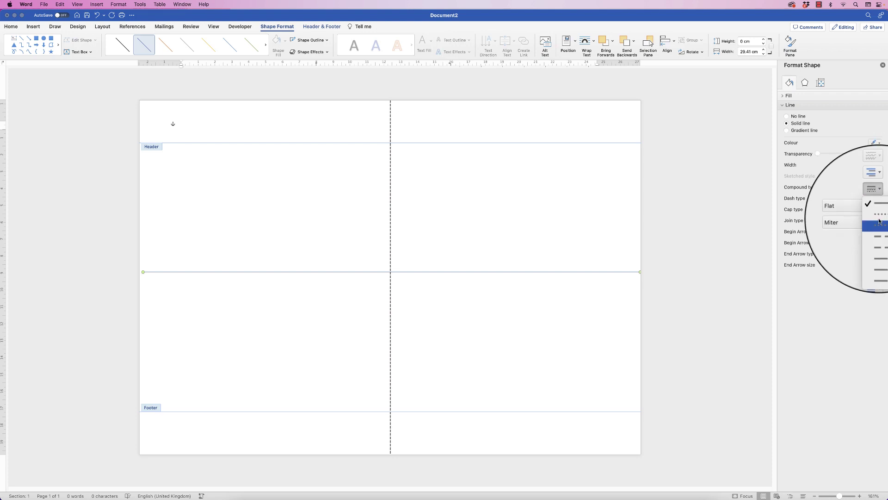
click(878, 224)
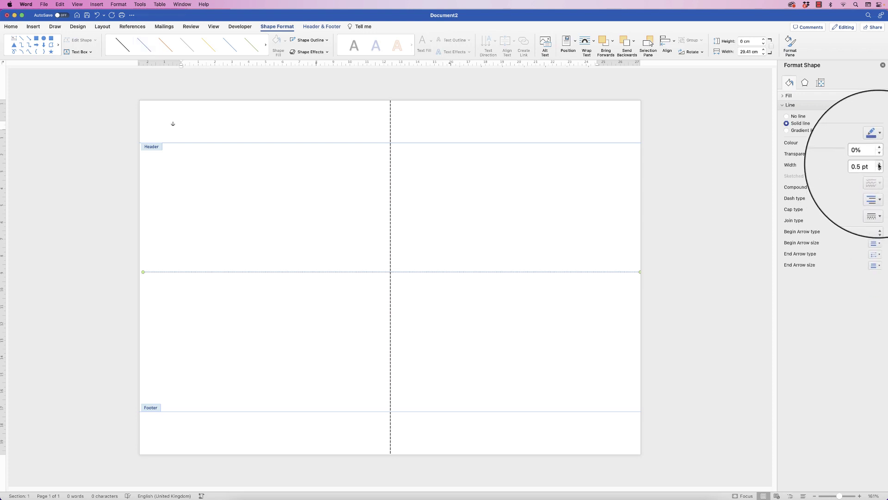
click(879, 164)
click(879, 164)
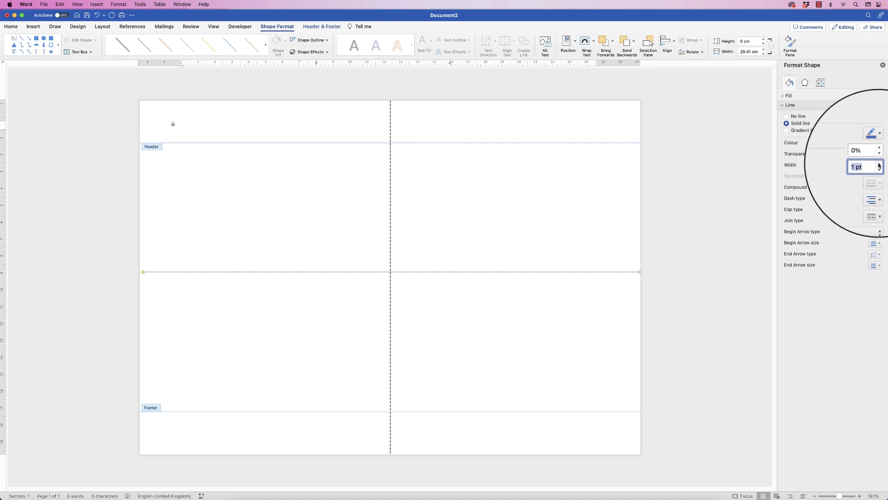
click(879, 164)
click(879, 164)
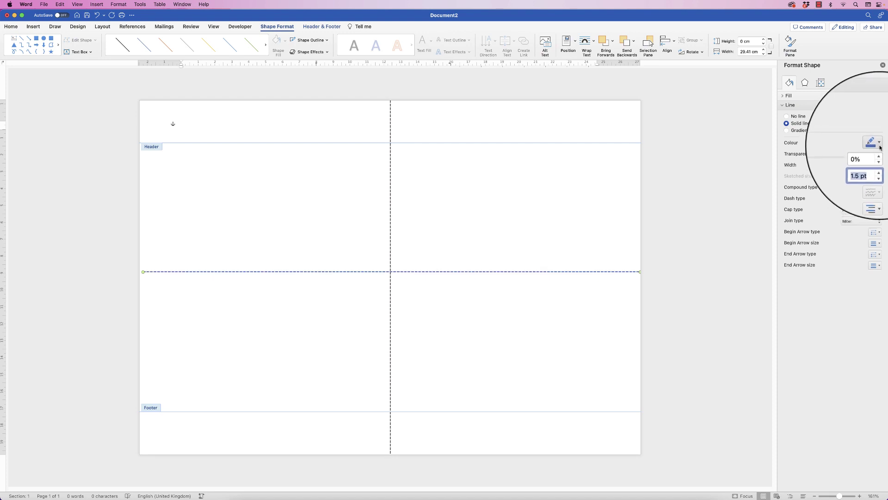
Step: Colour the horizontal line dark grey and align it to the page's vertical middle
click(874, 143)
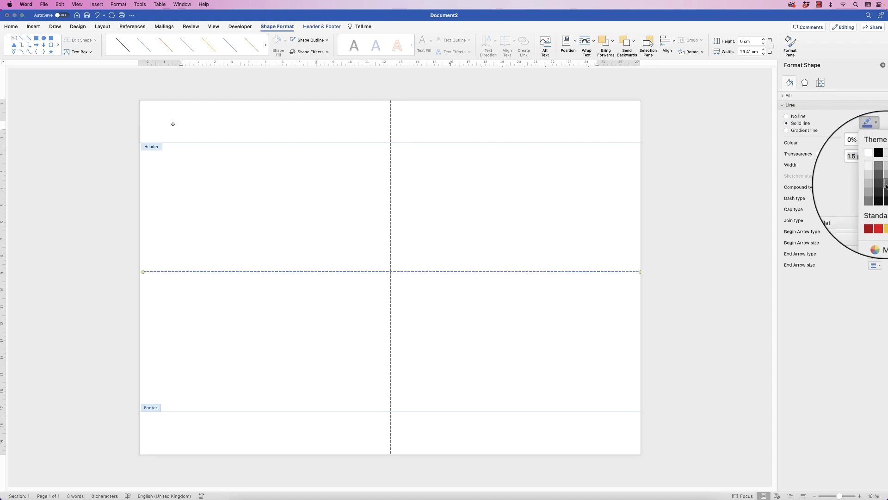
click(886, 184)
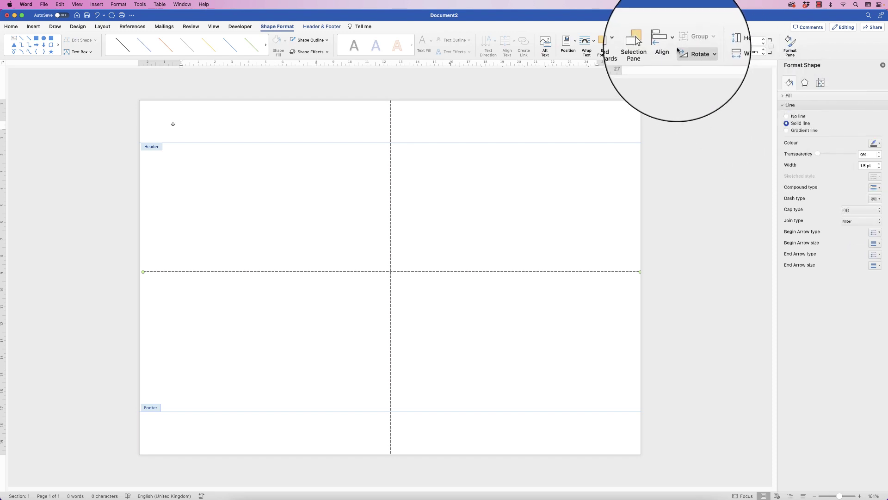
click(667, 44)
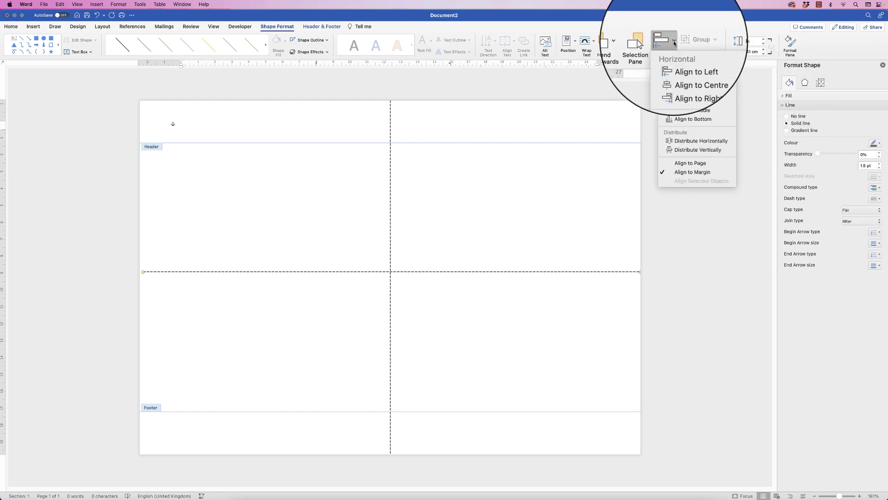
click(682, 112)
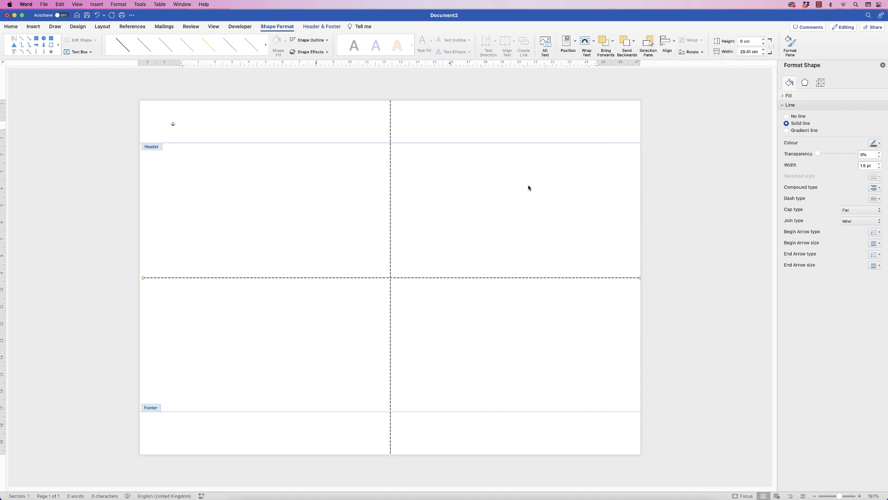
Step: Close header and footer editing to return to the document body
double_click(508, 206)
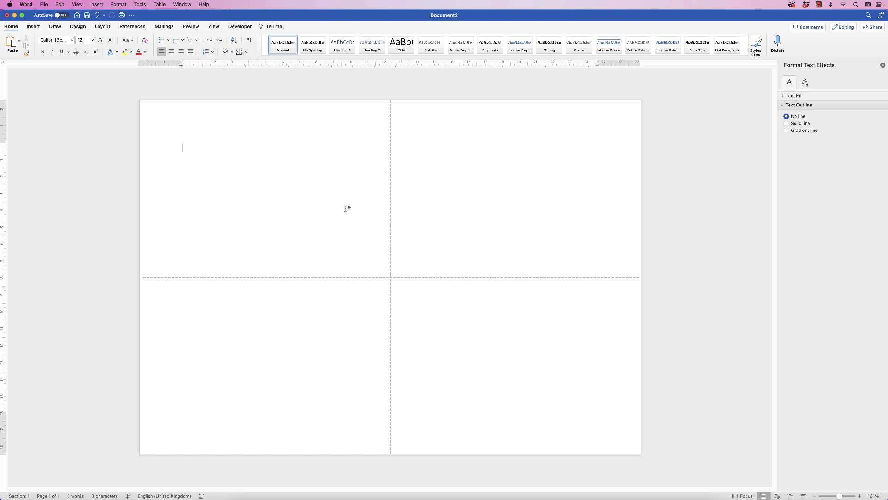
Step: Draw a text box reading 'Notes' and place it in the page's top-left quarter
click(33, 26)
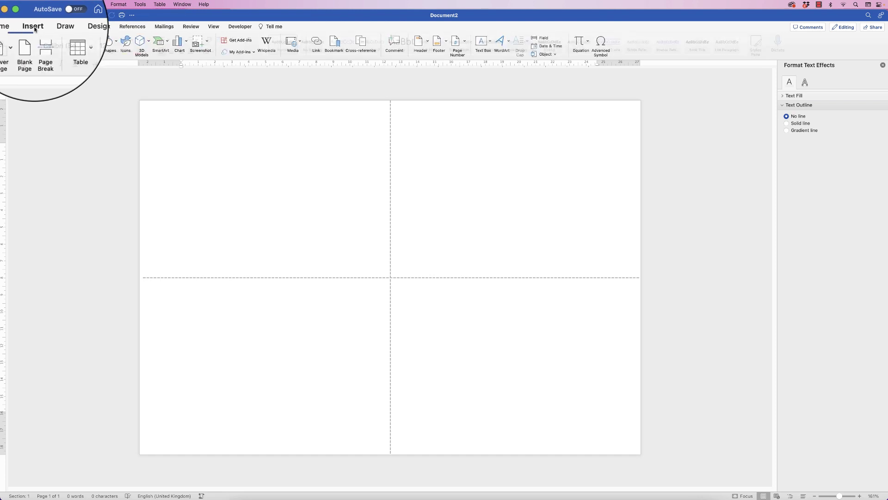
click(491, 41)
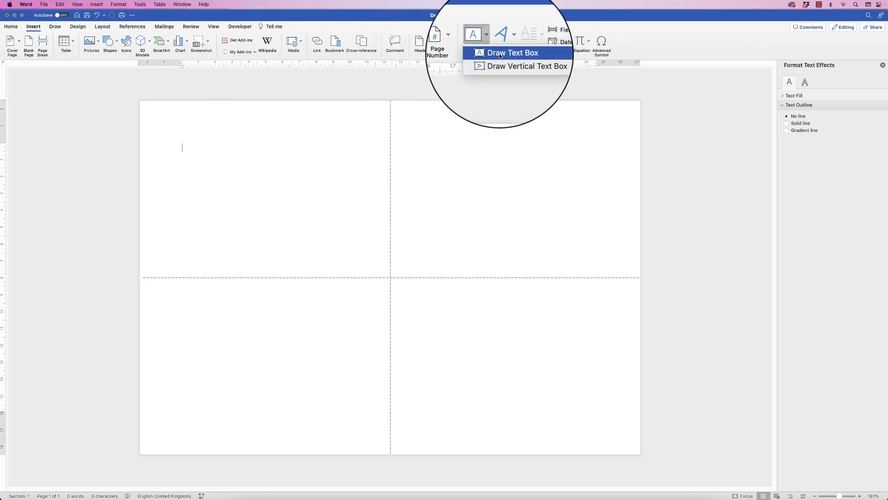
click(516, 56)
drag(152, 115, 250, 161)
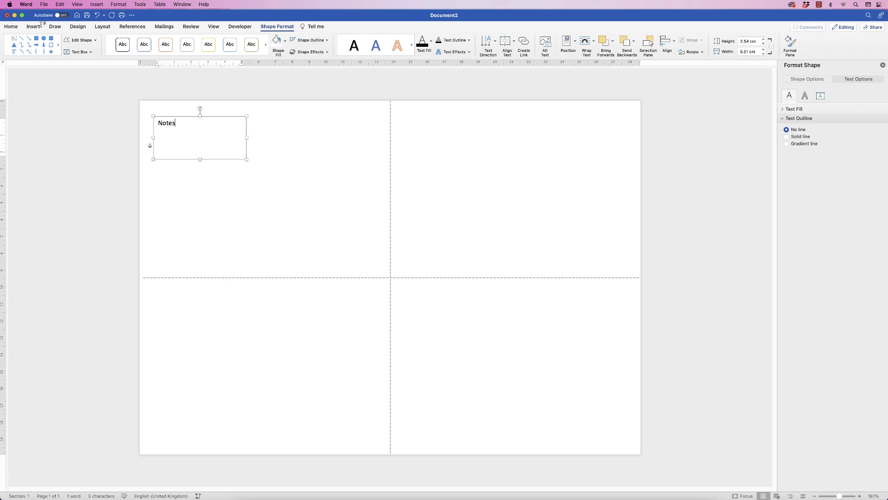
click(271, 148)
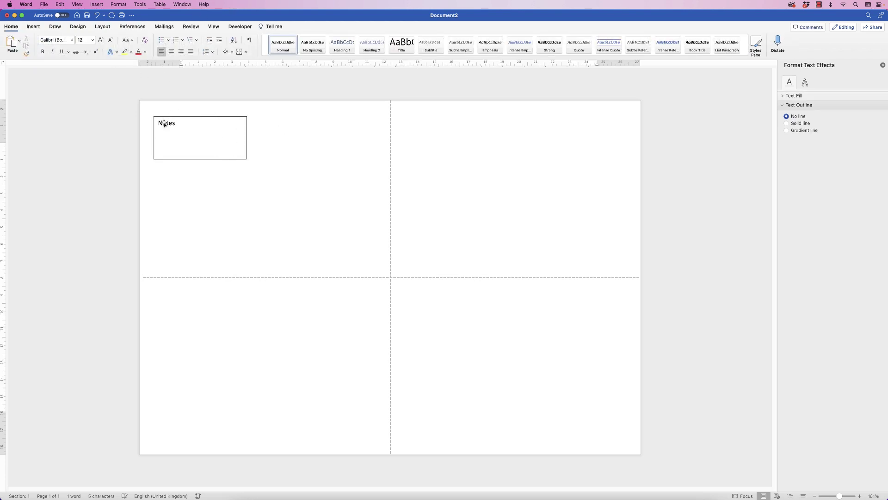
drag(166, 118, 361, 135)
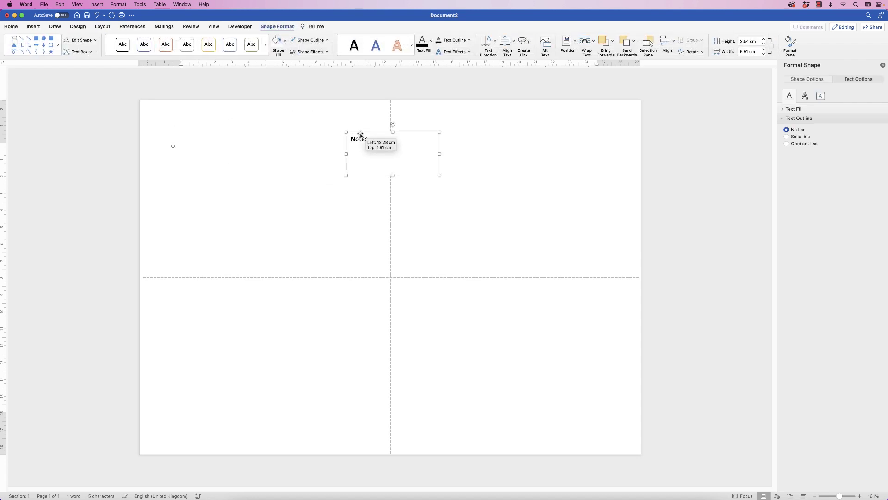
drag(361, 134, 166, 113)
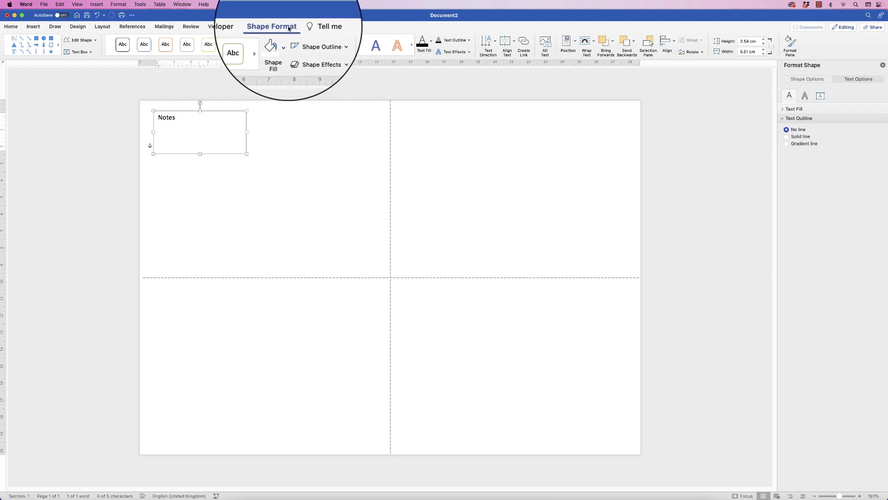
Step: Give the Notes text box no outline and no fill, nudging it slightly right
click(327, 40)
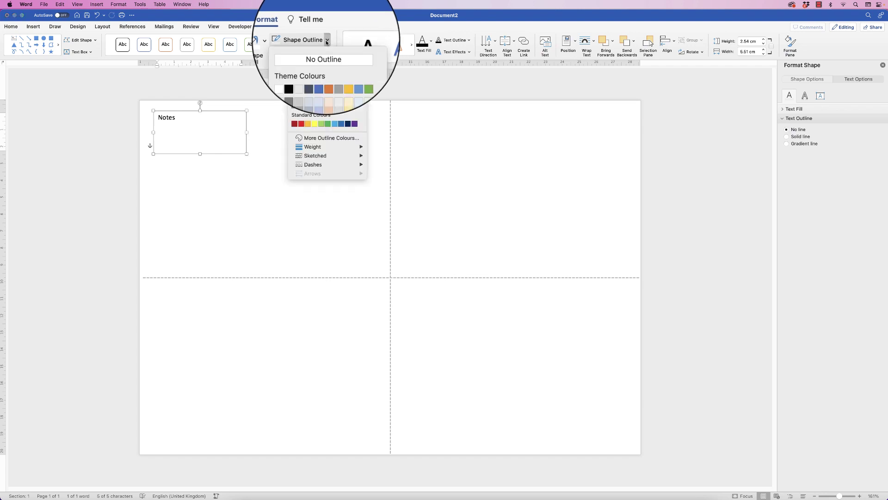
click(323, 53)
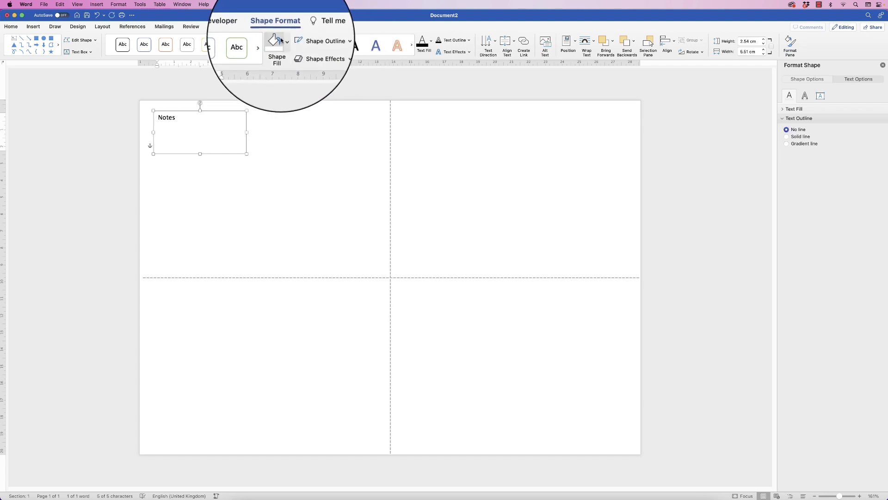
click(278, 47)
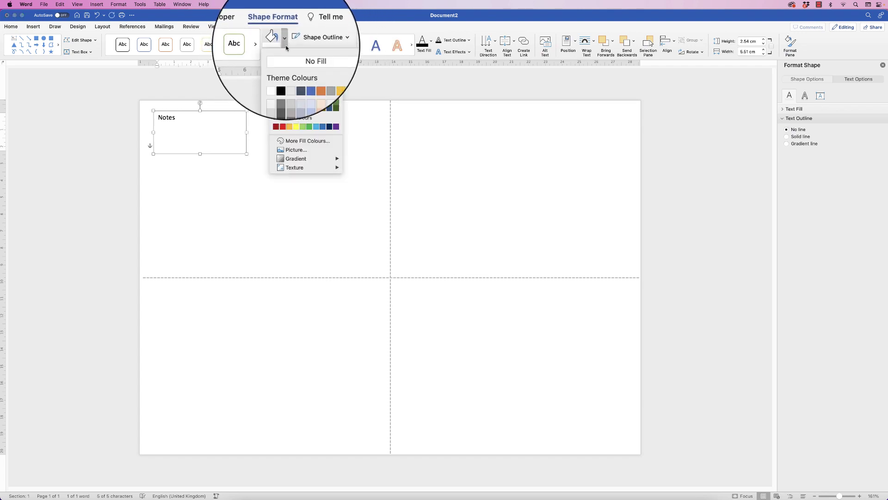
click(285, 56)
mouse_move(178, 113)
mouse_down()
mouse_move(403, 135)
mouse_move(181, 113)
mouse_up()
click(252, 189)
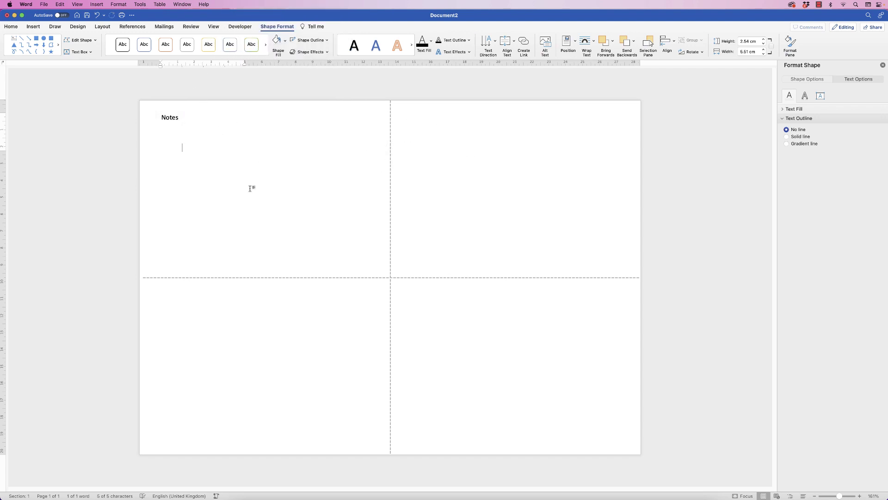
Step: Reselect the Notes text box and bring up the font list on Home
click(179, 119)
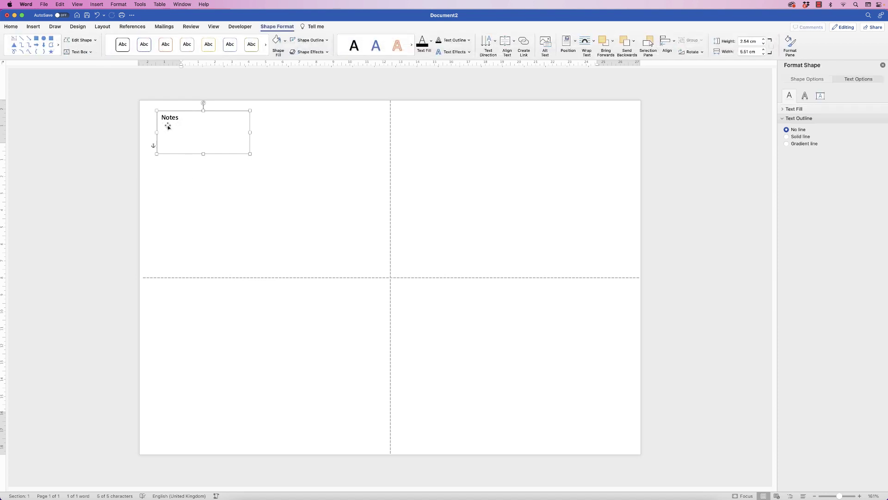
click(10, 26)
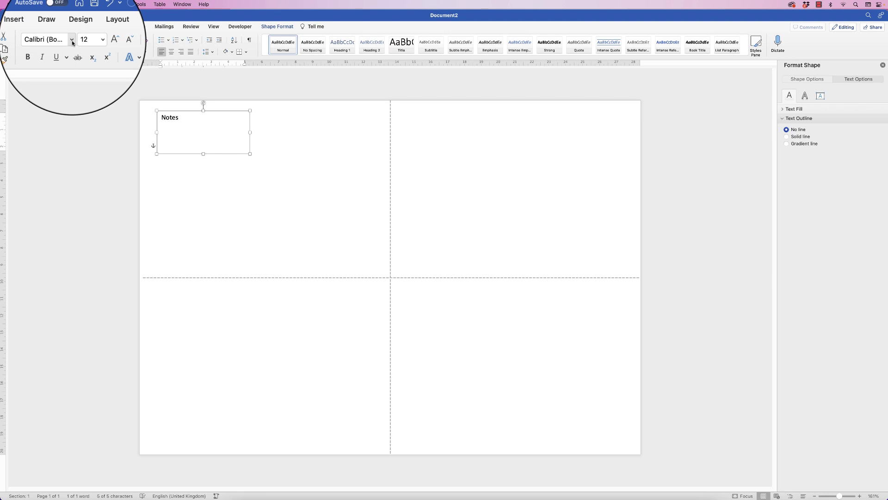
click(71, 40)
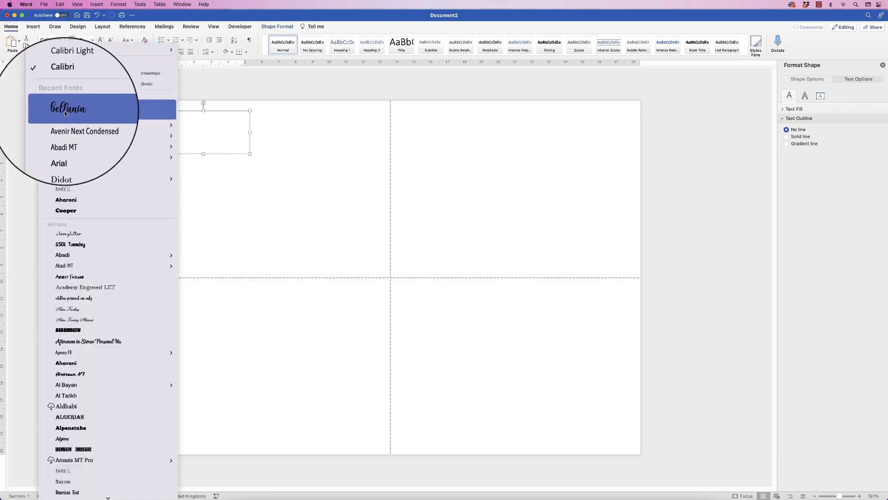
Step: Set 'Notes' in bellania at 20 pt and shrink its box to 2.97 × 1.91 cm
click(66, 116)
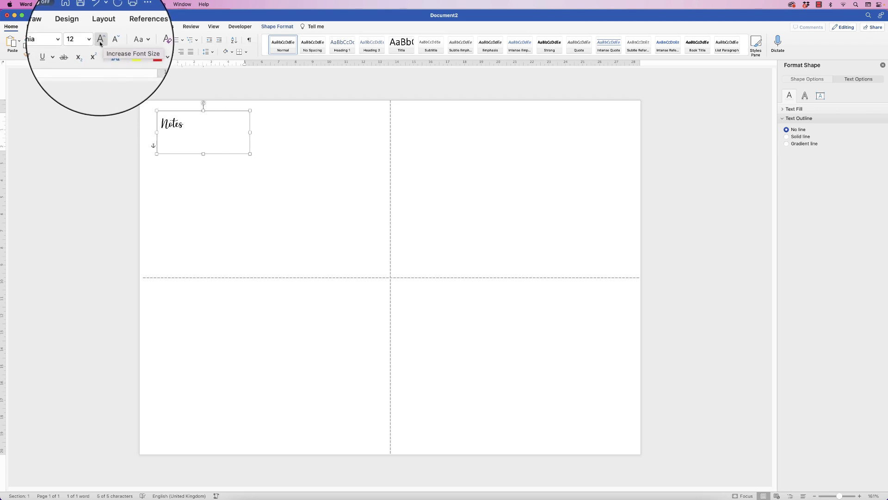
click(100, 42)
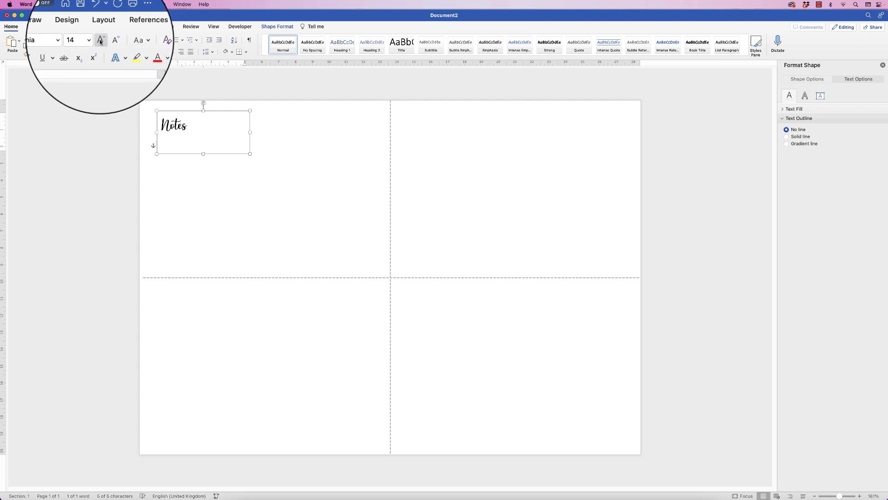
click(100, 42)
click(100, 42)
click(101, 41)
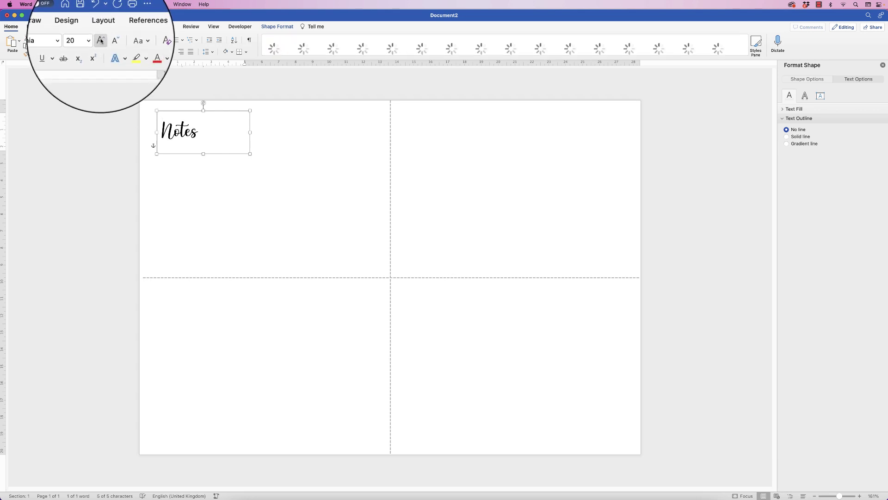
drag(250, 154, 207, 143)
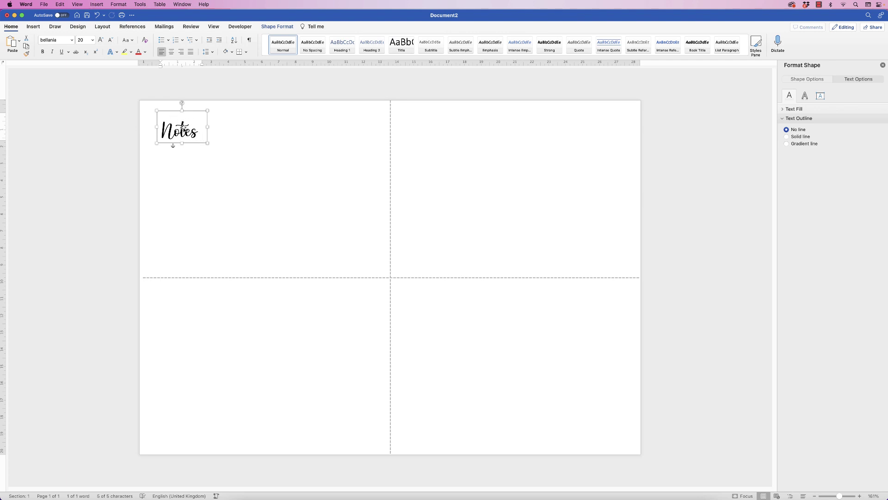
Step: Duplicate the Notes heading into the other quarters of the page, then deselect it
drag(180, 131, 433, 304)
click(434, 333)
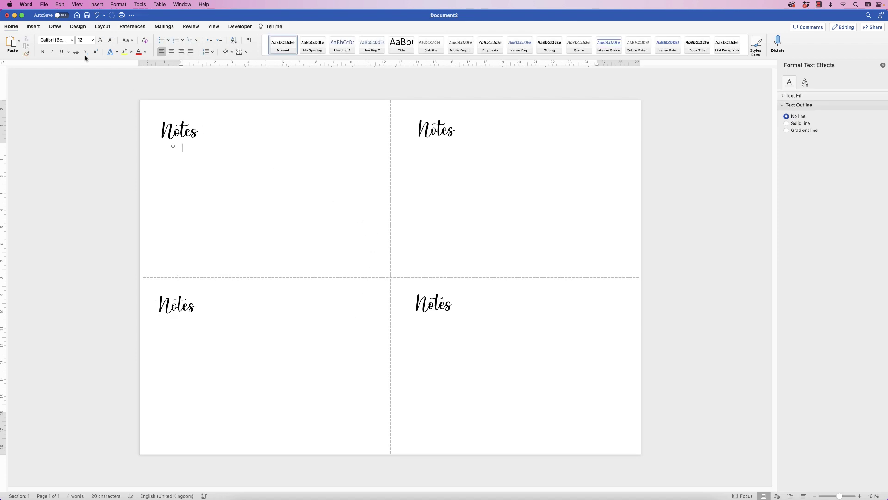
click(33, 26)
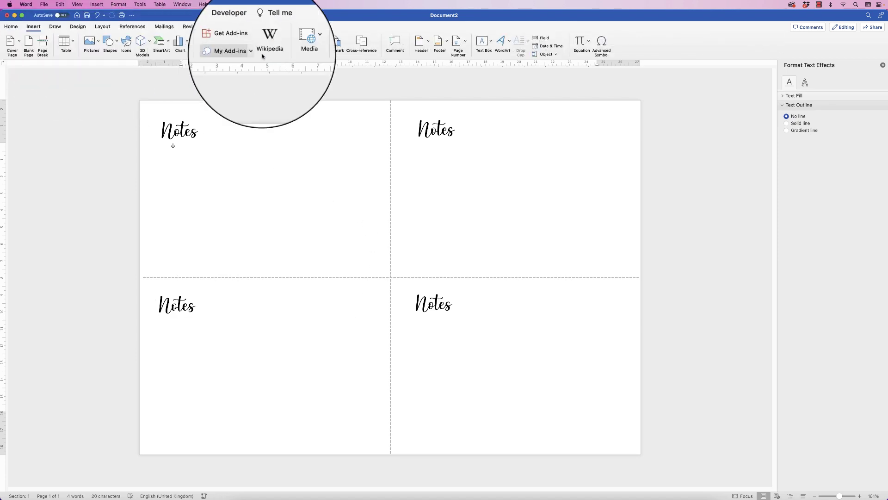
Step: Draw a large horizontal text box below the top-left Notes heading
click(491, 41)
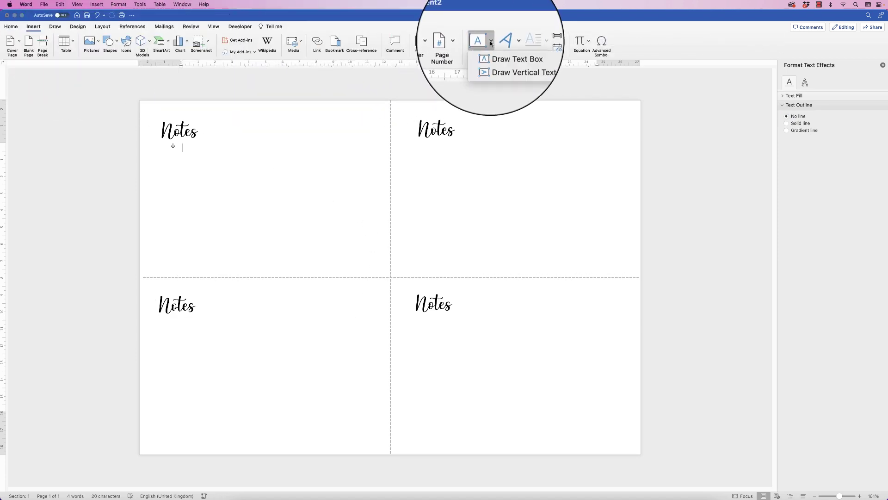
click(507, 55)
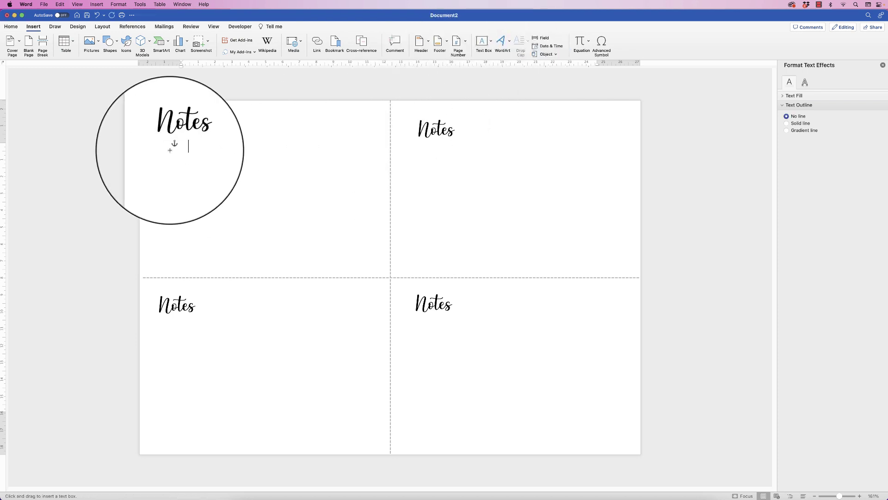
mouse_move(160, 147)
mouse_down()
mouse_move(206, 238)
mouse_move(358, 256)
mouse_move(379, 272)
mouse_up()
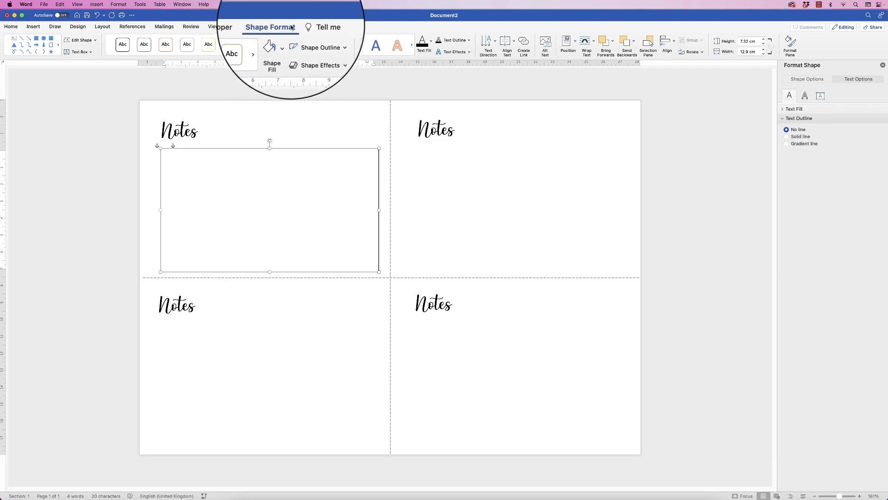
Step: Set the text box to No Outline and check its shape fill
click(325, 40)
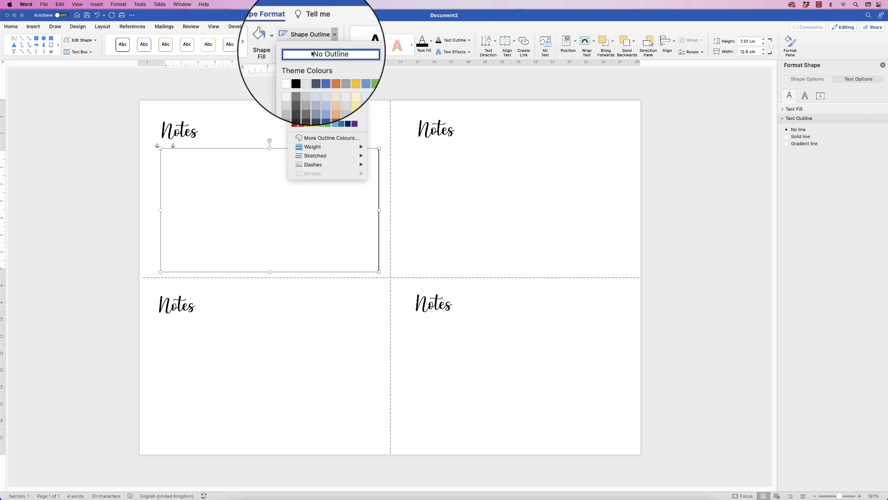
click(313, 54)
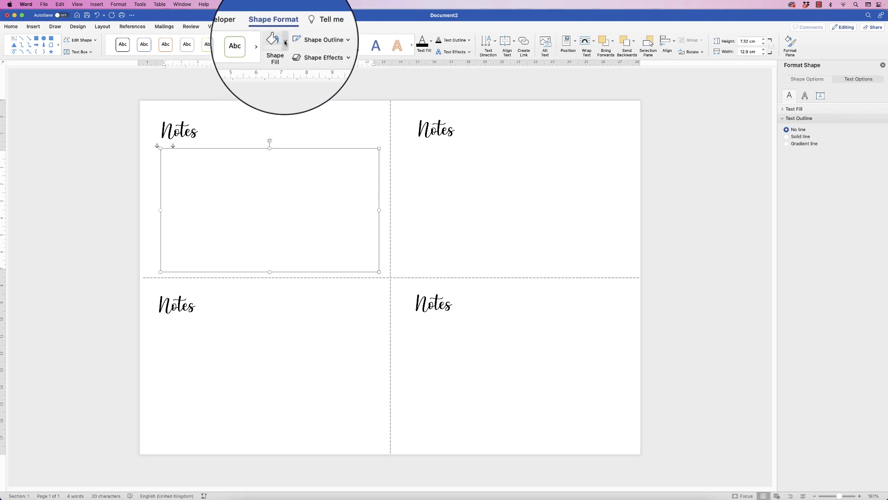
click(285, 42)
click(297, 56)
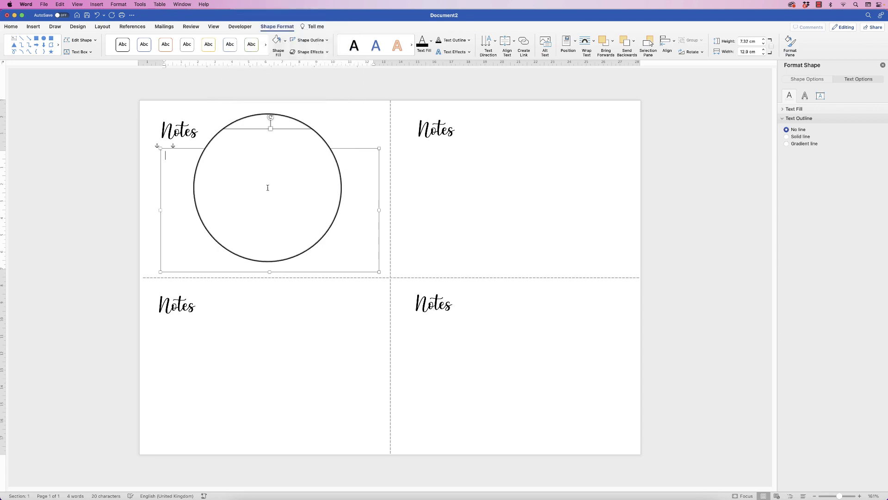
click(33, 27)
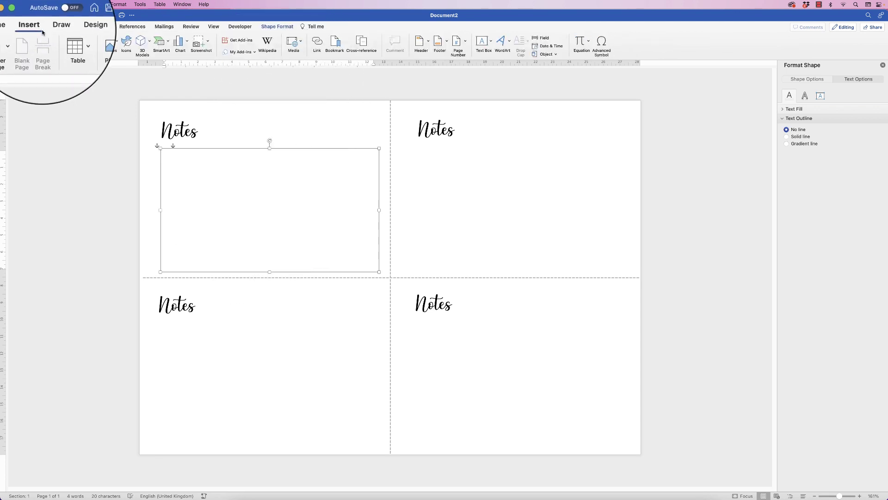
Step: Insert a 1×8 table (one column, eight rows) into the text box
click(68, 46)
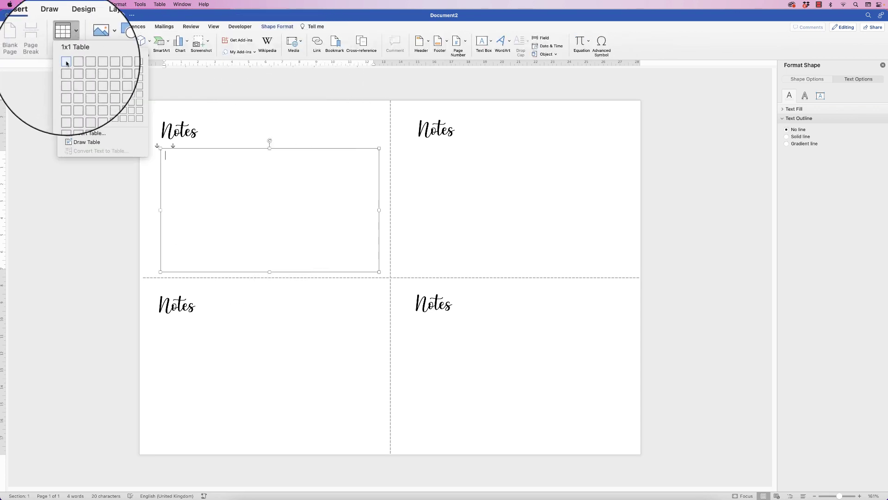
click(69, 116)
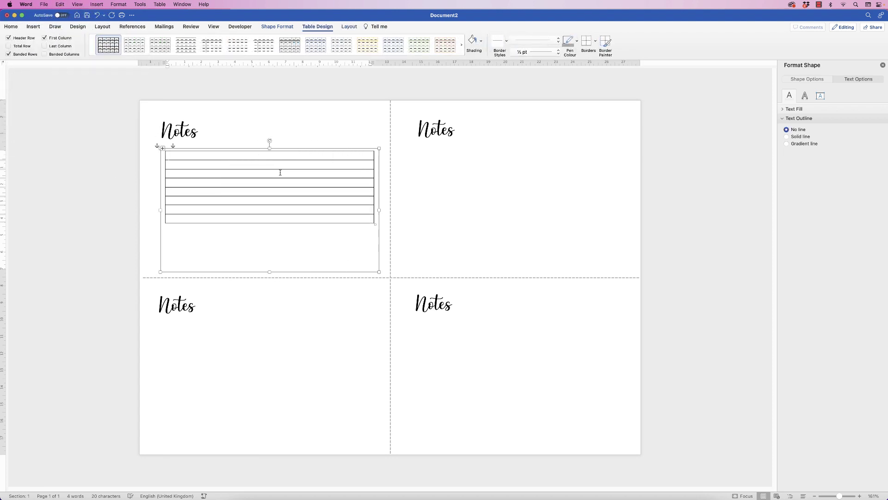
Step: Set all eight table rows to 1 cm high and stretch the text box down to fit
click(163, 149)
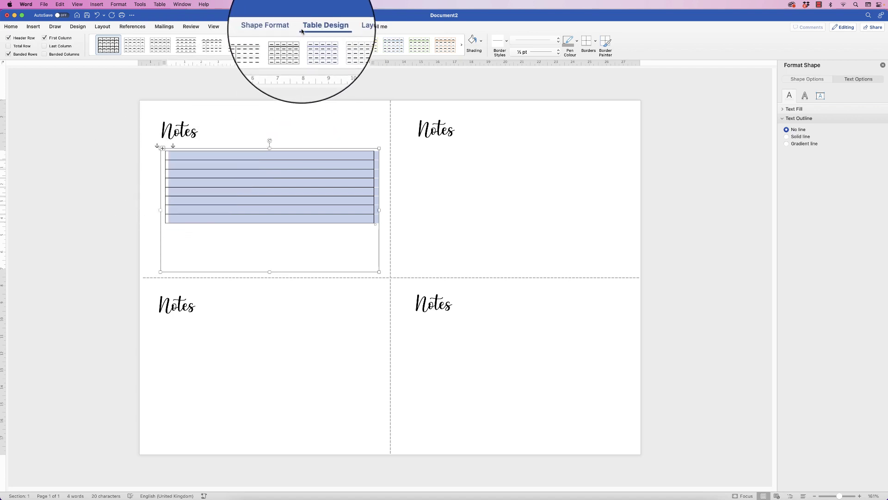
click(346, 29)
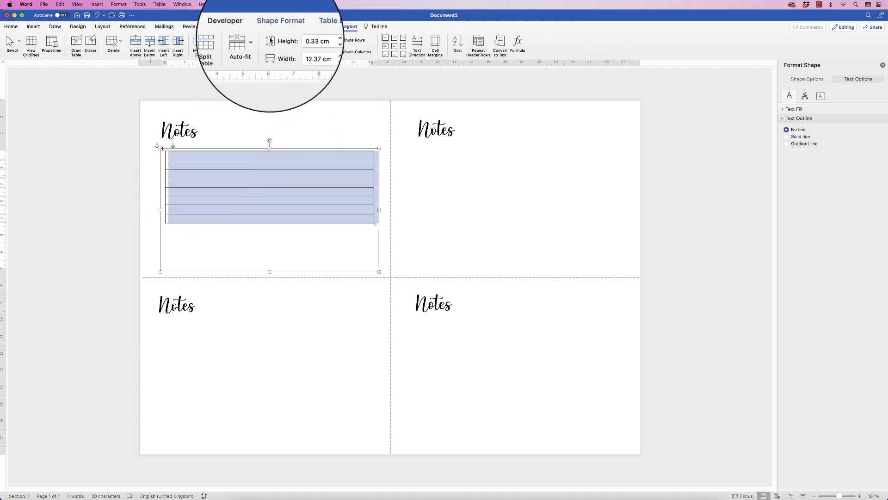
double_click(303, 40)
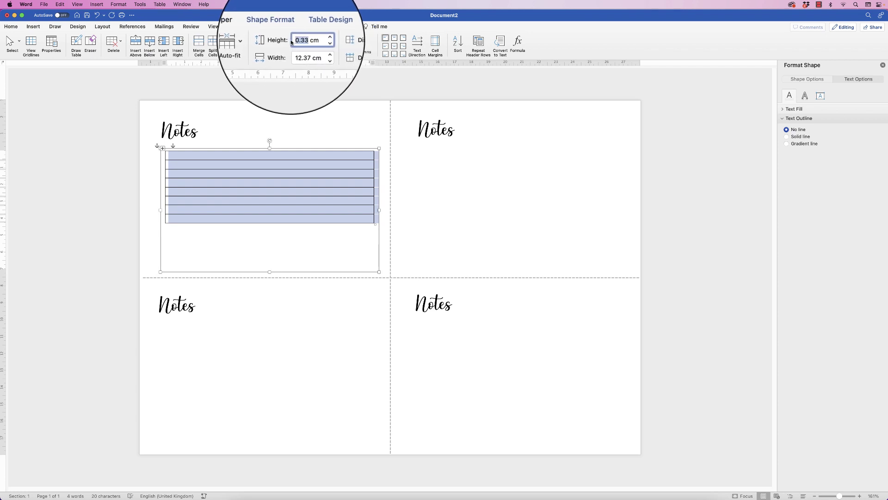
text(1)
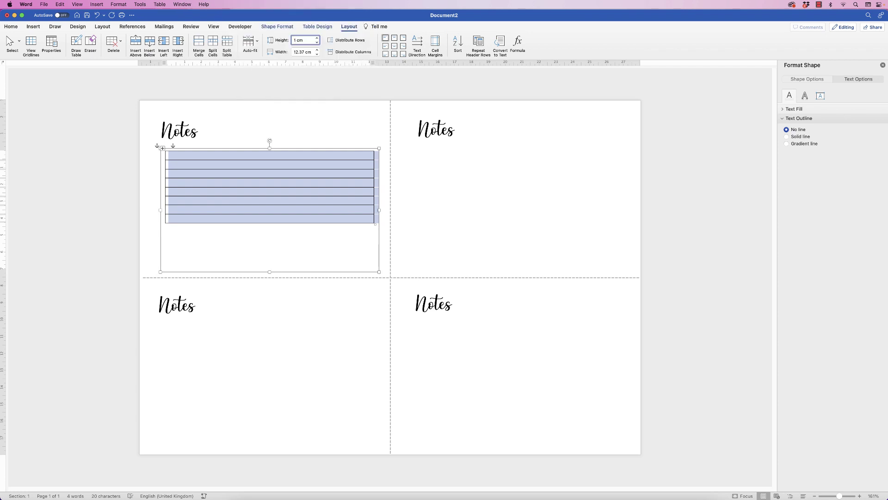
key(Return)
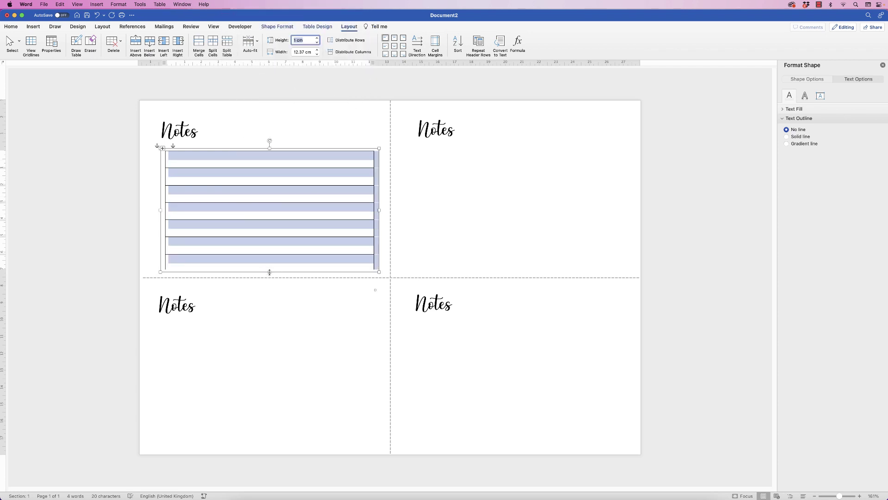
drag(269, 272, 269, 298)
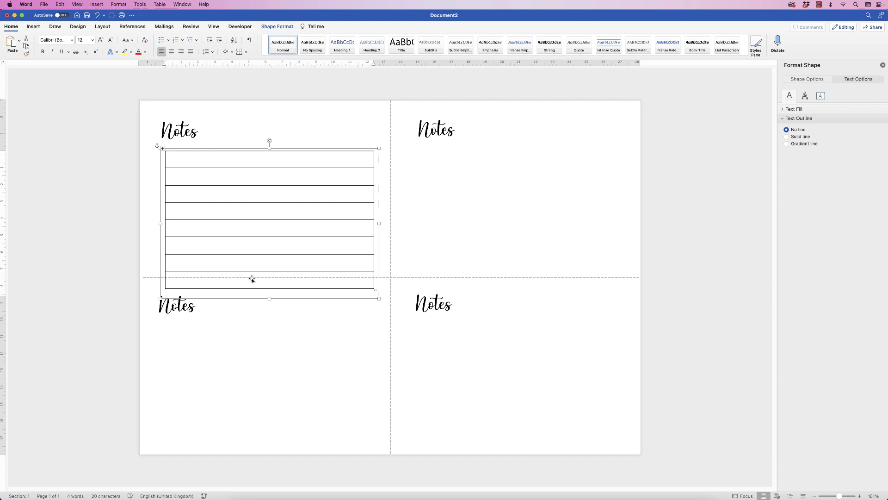
Step: Delete the table's last two rows and shorten the text box around the remaining six
click(267, 284)
drag(250, 278, 251, 270)
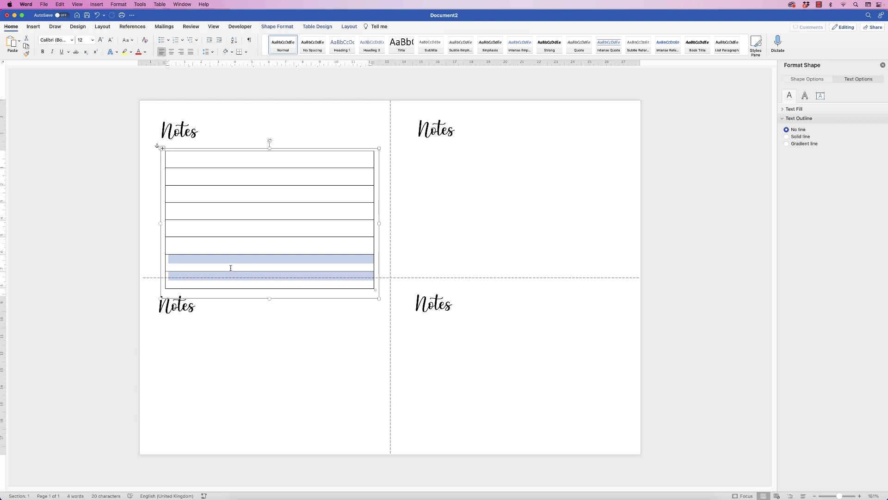
click(349, 27)
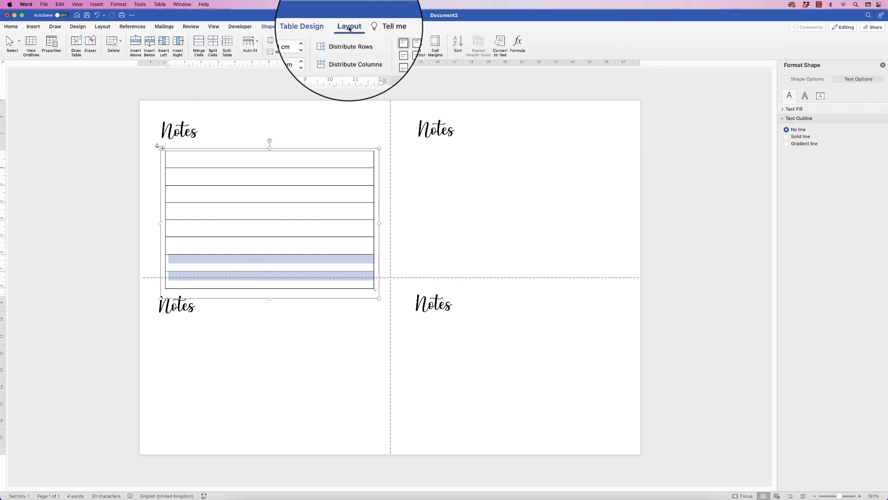
click(112, 42)
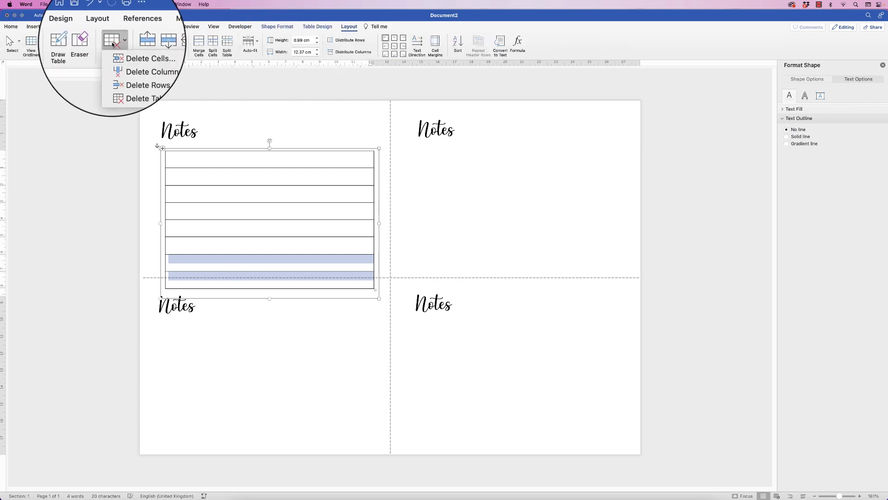
click(121, 61)
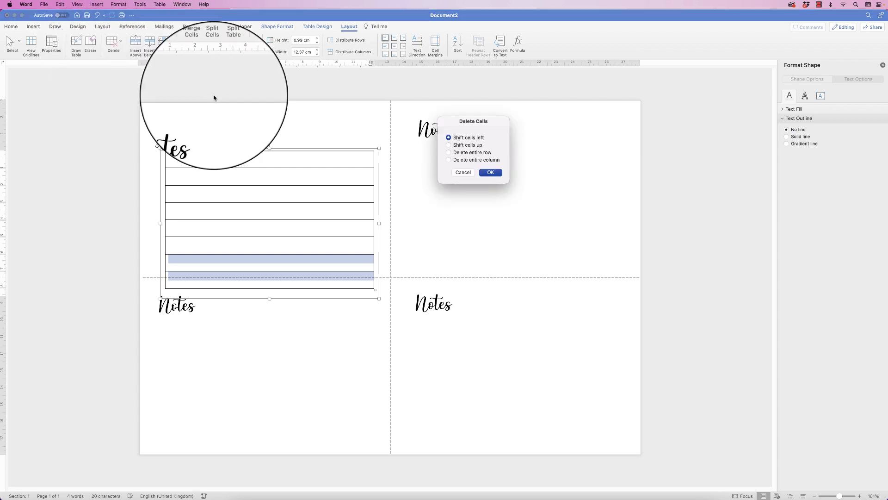
click(490, 172)
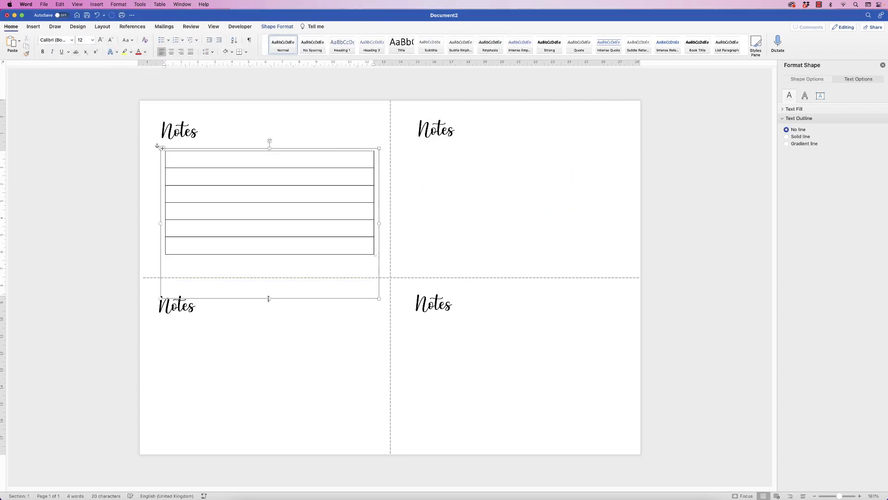
drag(270, 294, 271, 266)
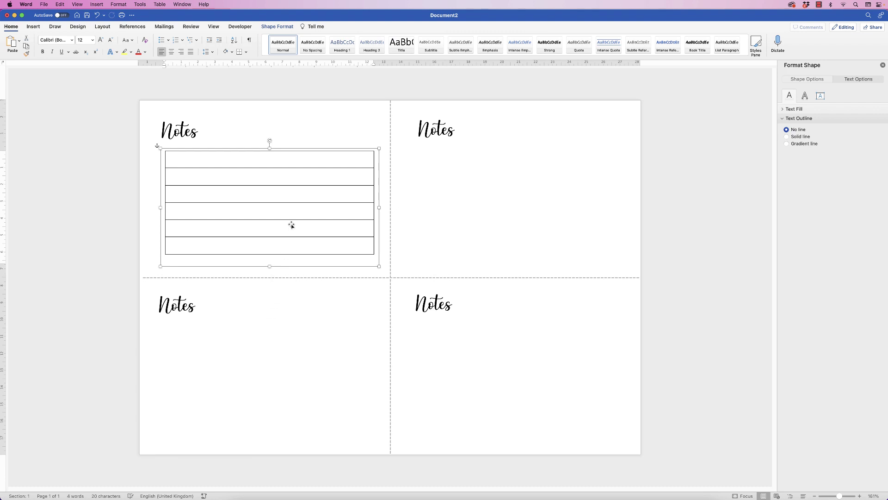
Step: Nudge the lined text box into place under the top-left Notes heading
mouse_move(292, 225)
mouse_down()
mouse_move(307, 290)
mouse_move(464, 187)
mouse_move(260, 257)
mouse_move(490, 257)
mouse_move(273, 234)
mouse_move(287, 228)
mouse_up()
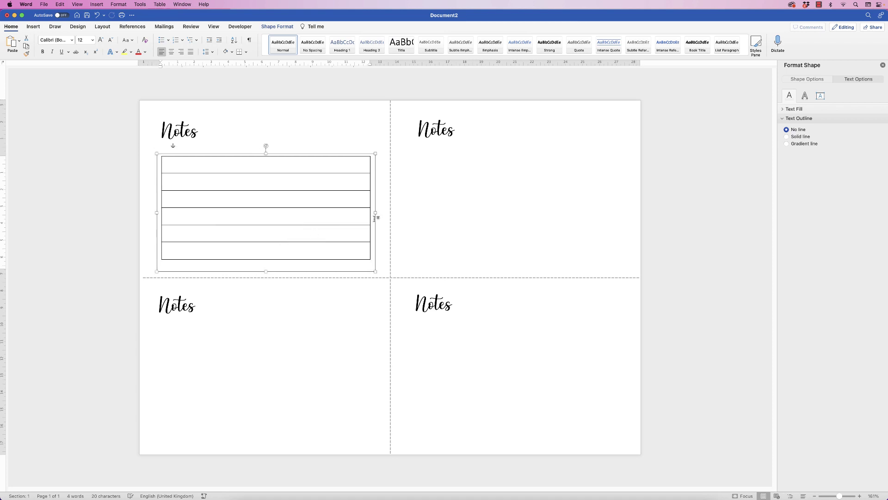
key(Escape)
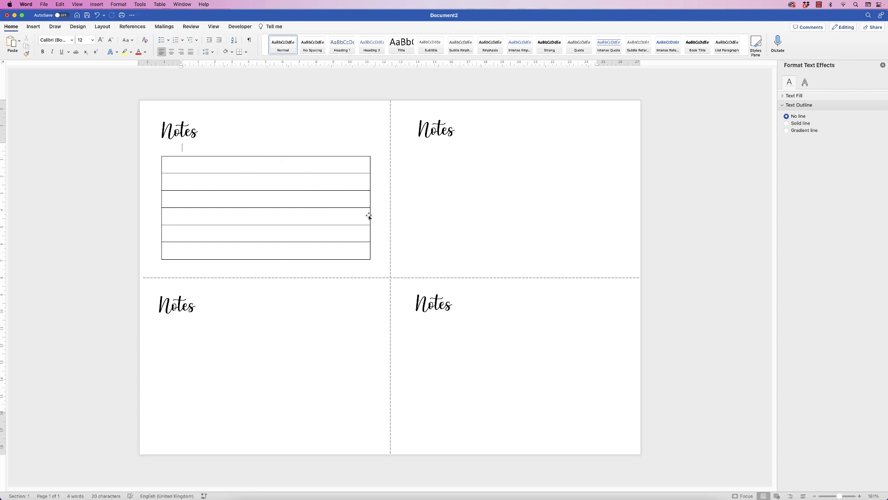
click(166, 160)
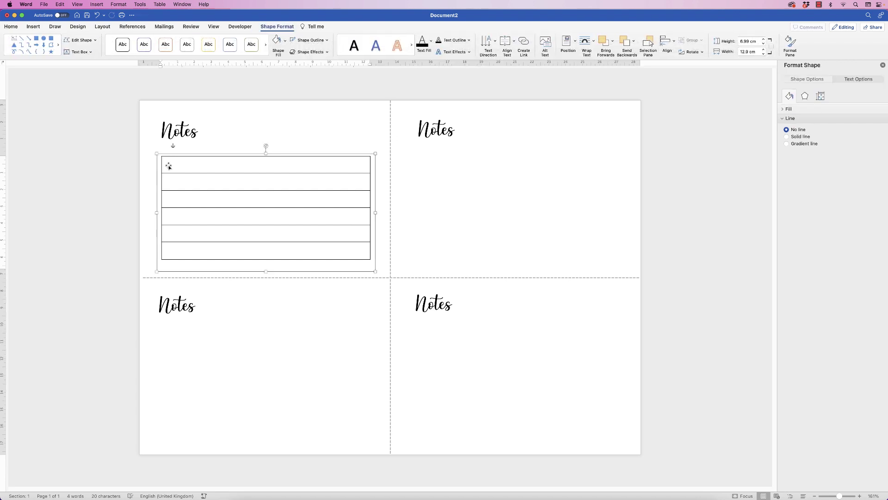
click(317, 250)
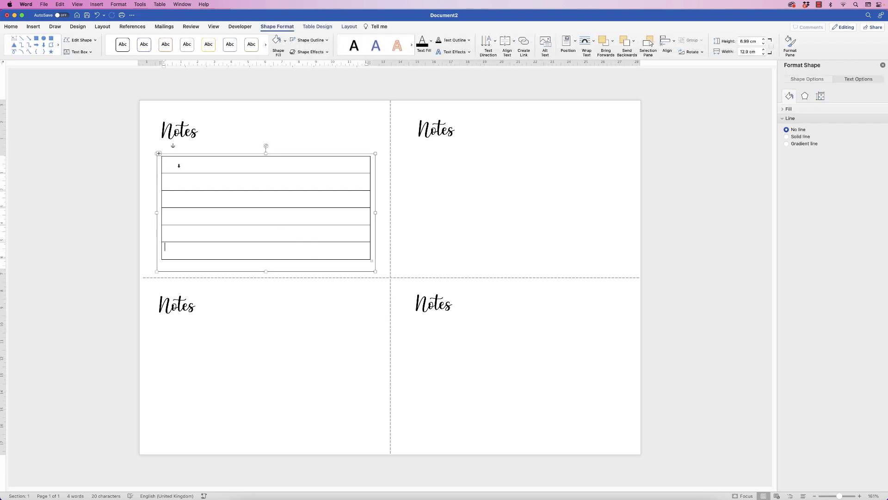
Step: Apply a dark grey pen colour to all borders of the six-row table
click(159, 154)
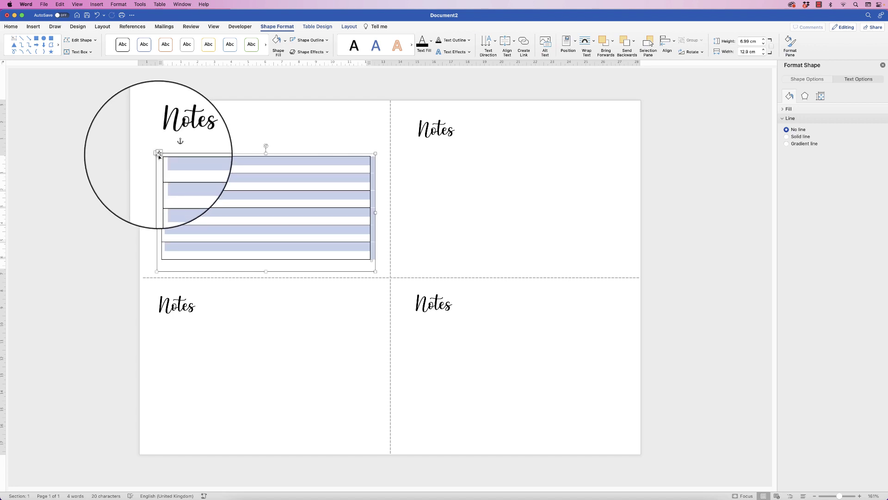
click(326, 28)
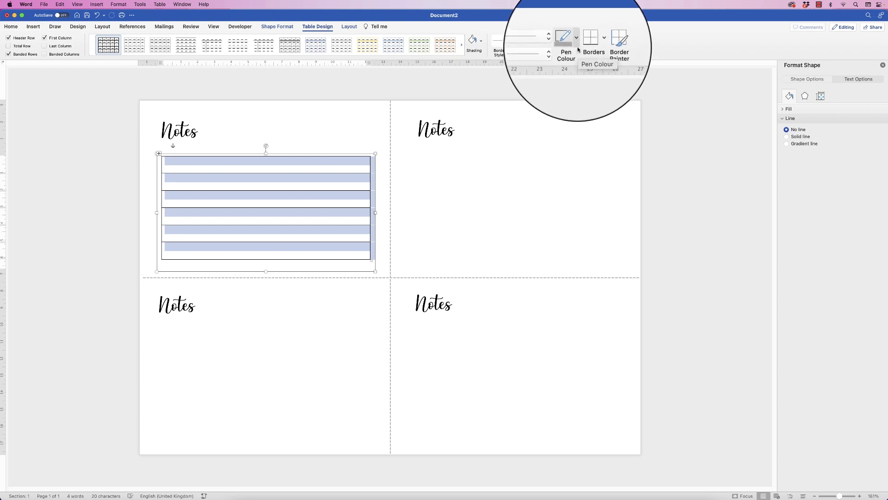
click(577, 42)
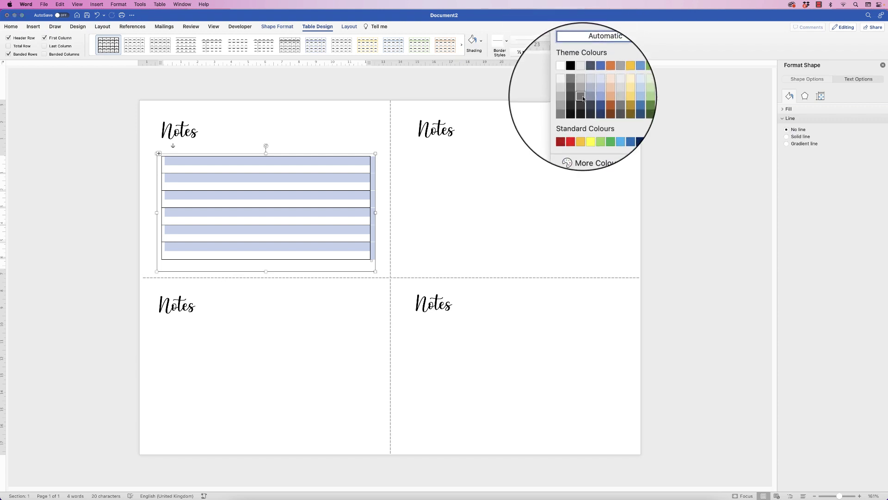
click(582, 97)
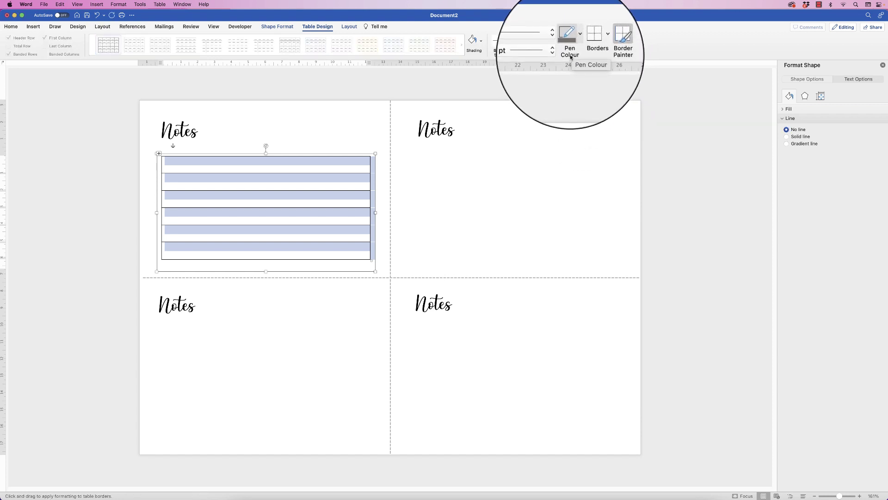
click(596, 43)
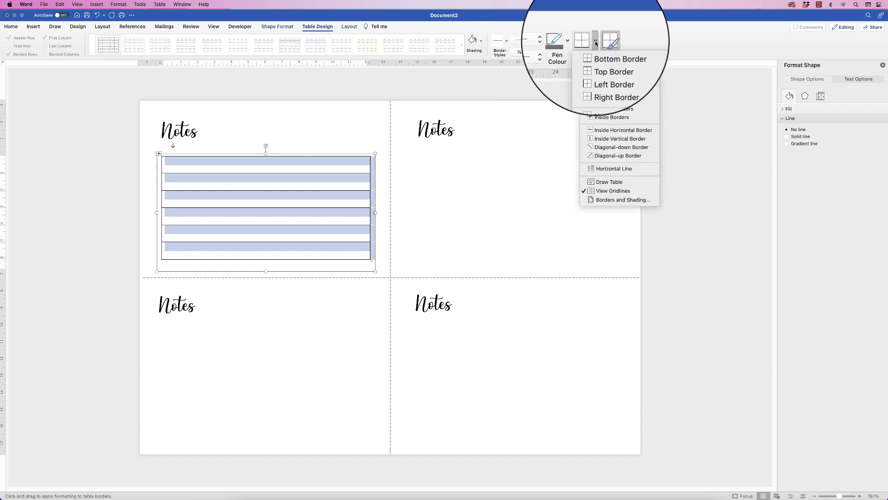
click(602, 102)
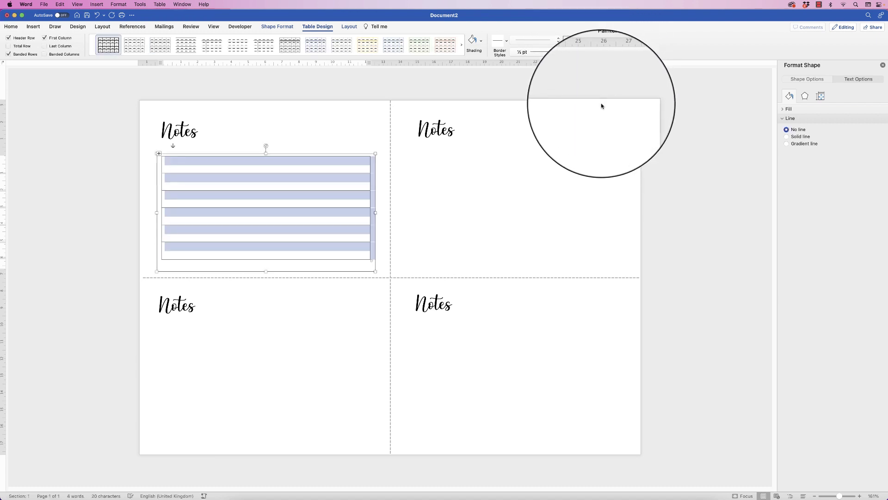
click(408, 182)
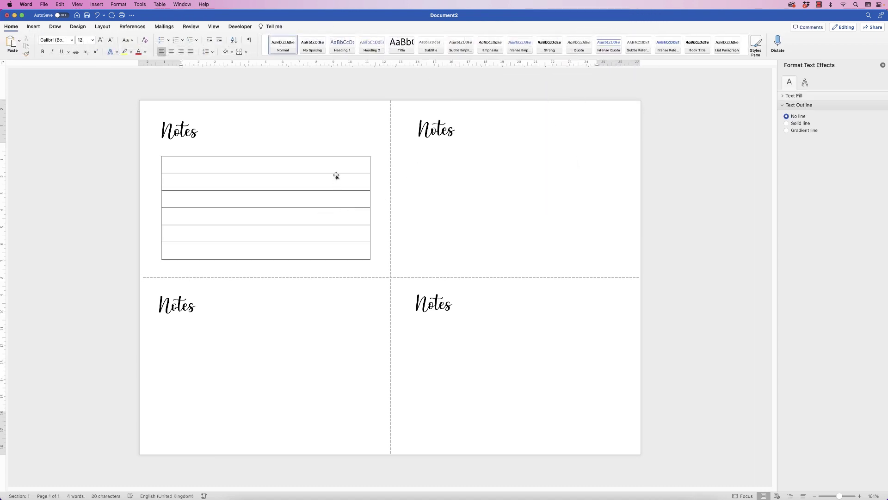
Step: Turn off the table's right and left borders, leaving only horizontal grey lines
click(292, 168)
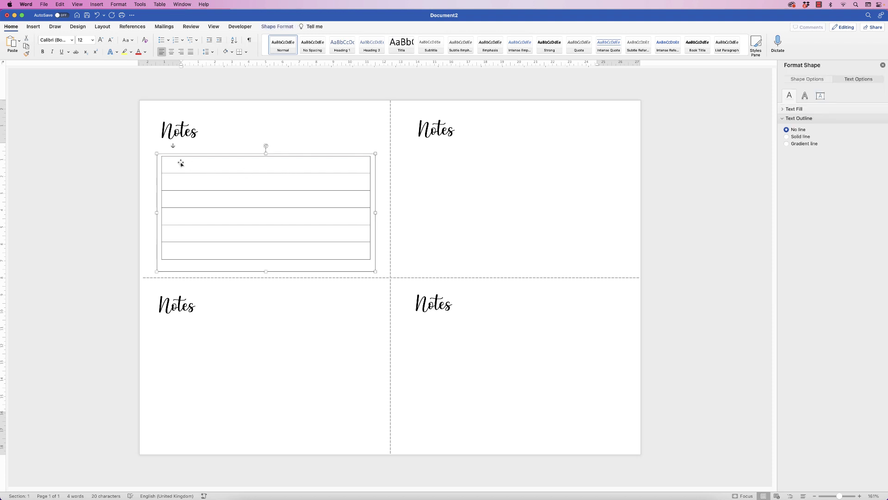
click(159, 154)
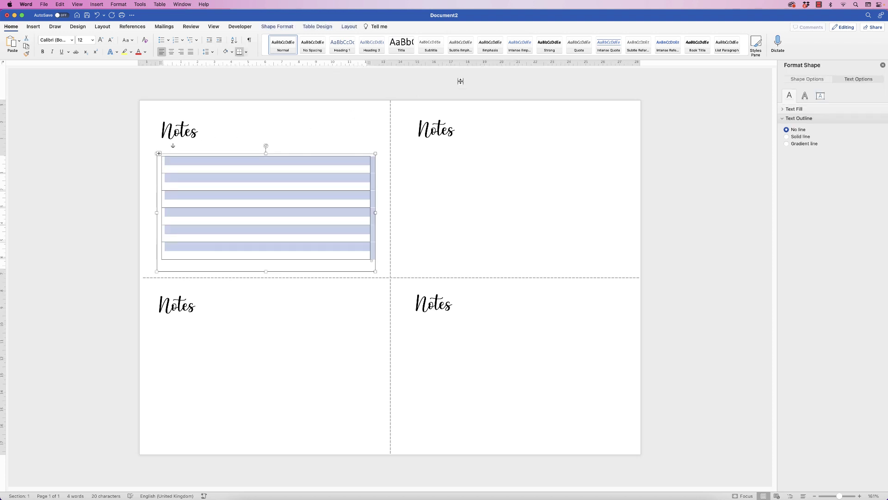
click(318, 27)
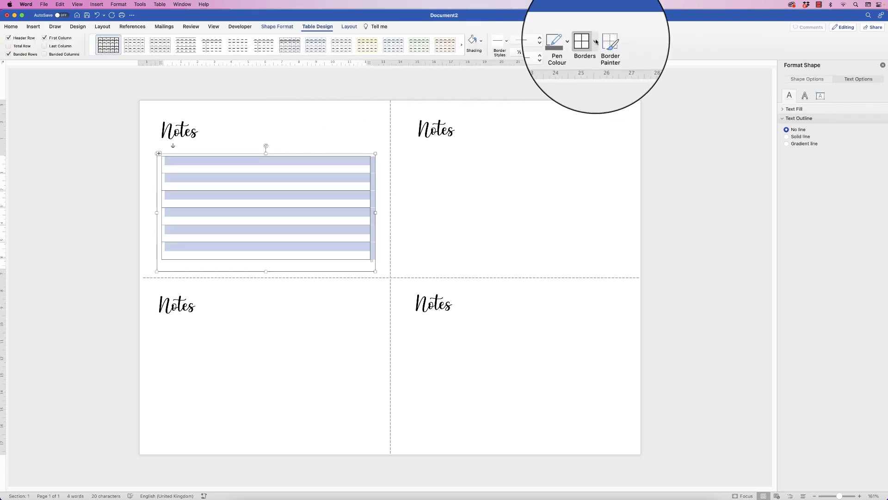
click(596, 43)
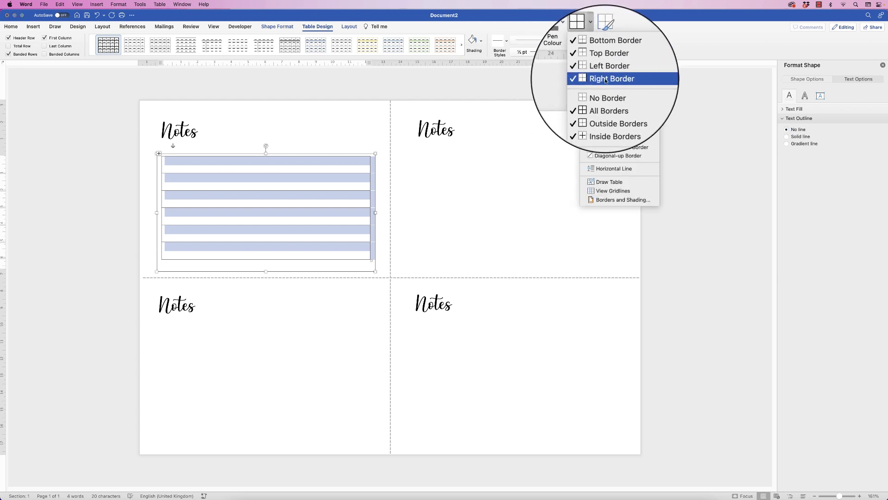
click(584, 79)
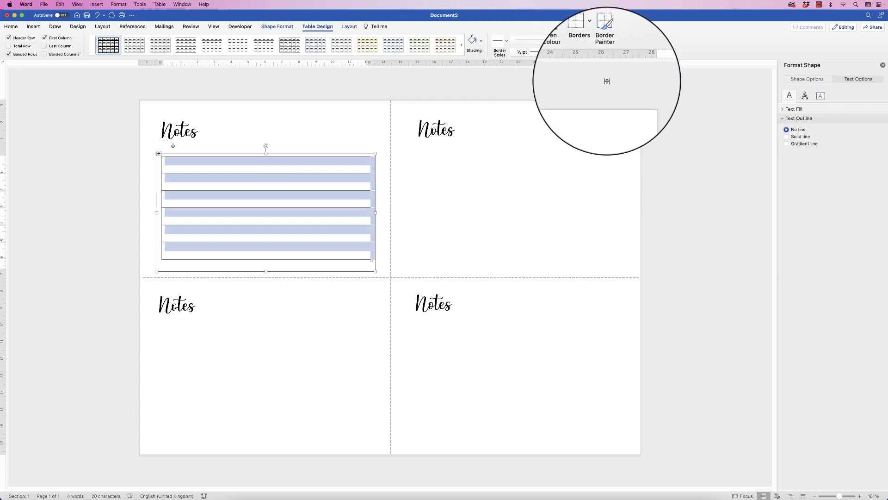
click(596, 43)
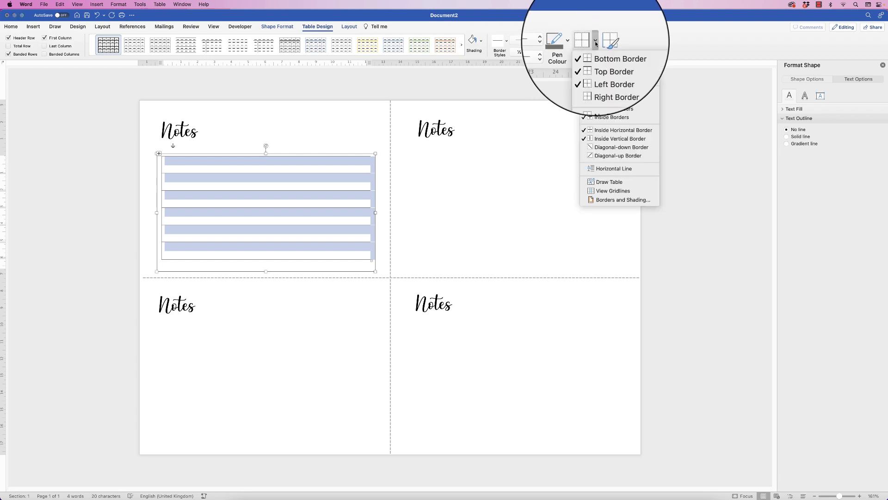
click(601, 76)
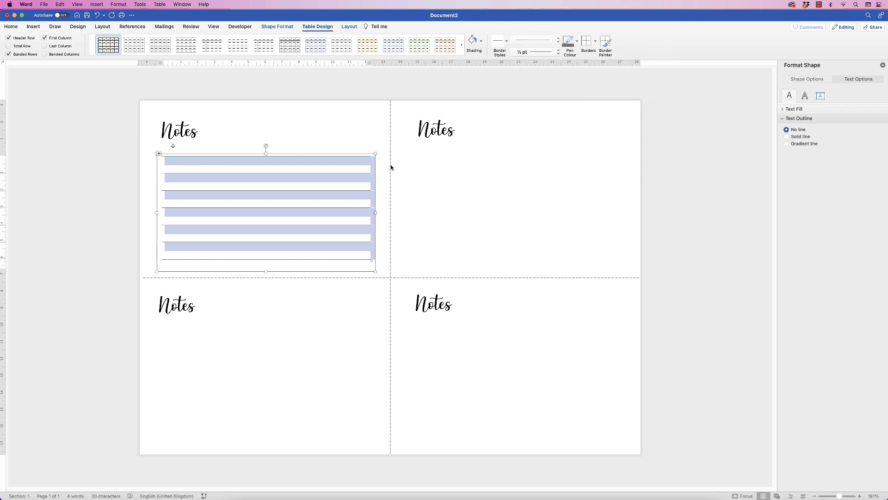
click(406, 200)
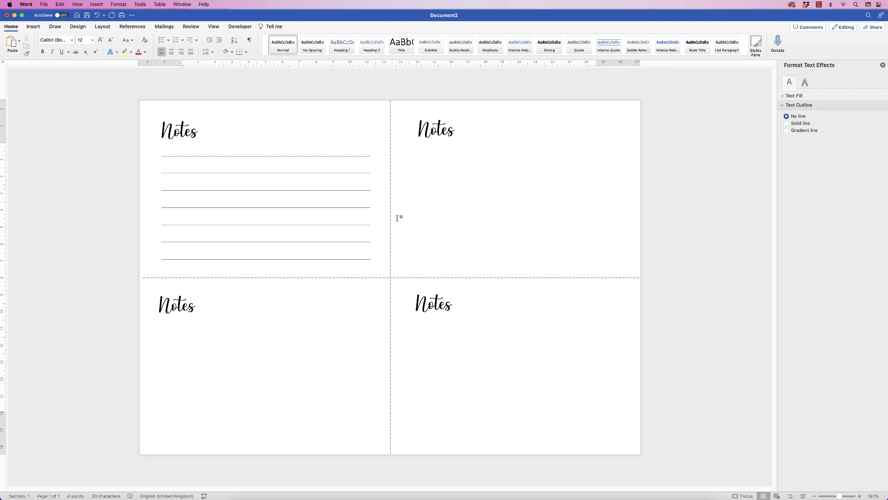
Step: Copy the lined box into the top-right quarter and select both top boxes
click(270, 211)
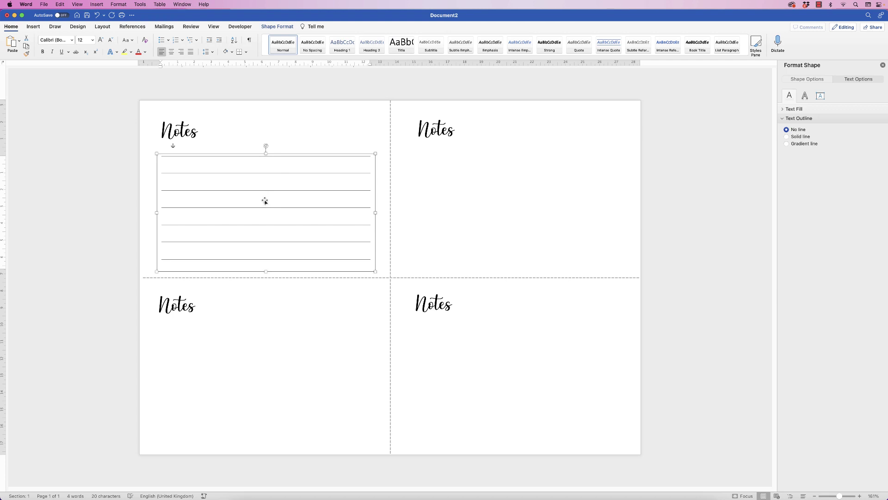
drag(266, 200, 507, 371)
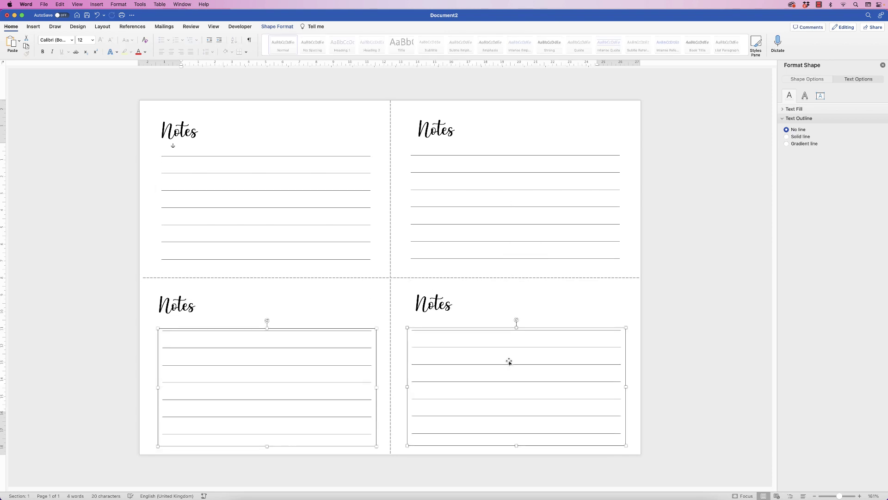
click(345, 198)
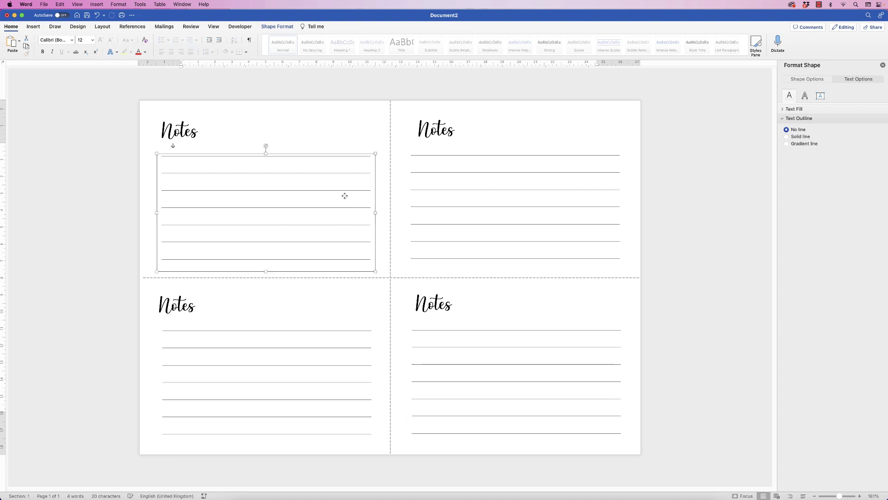
shift+click(484, 205)
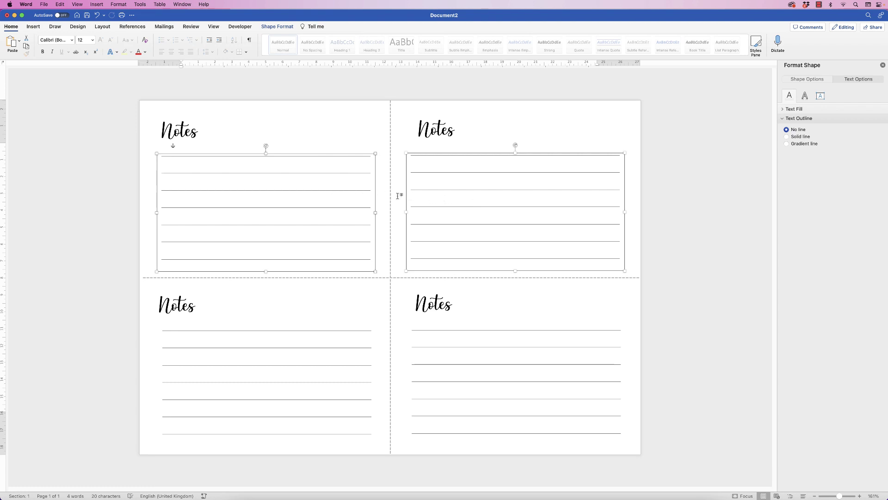
Step: Align the top pair and the bottom pair of lined boxes along their tops
click(283, 28)
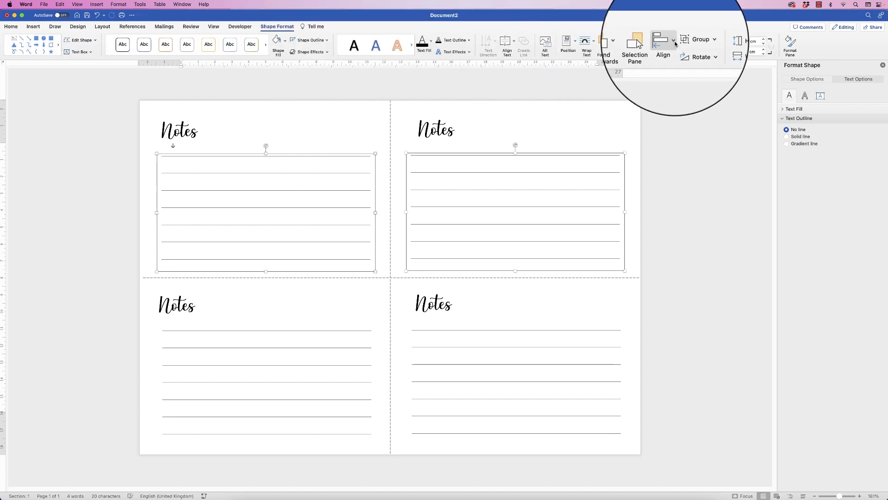
click(674, 42)
click(680, 100)
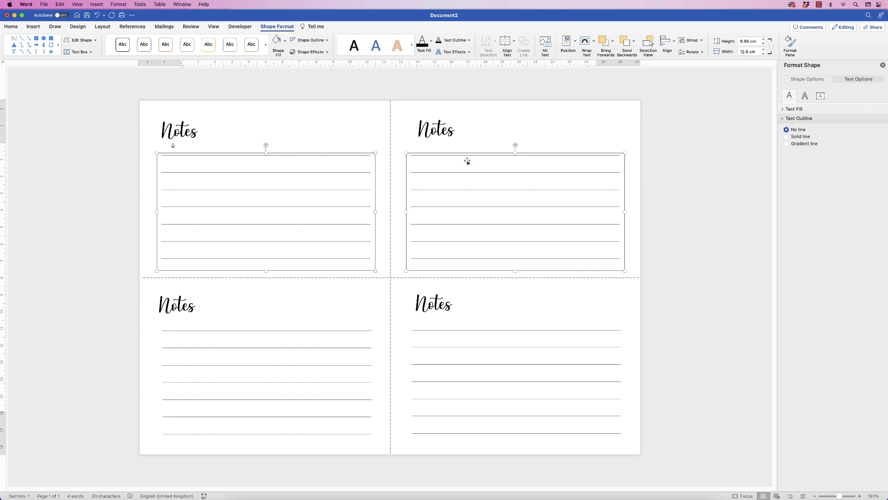
click(446, 362)
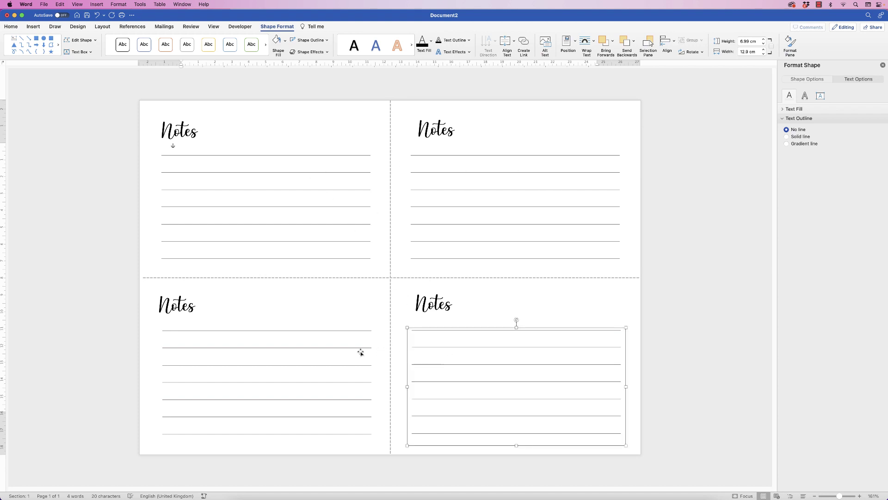
shift+click(336, 348)
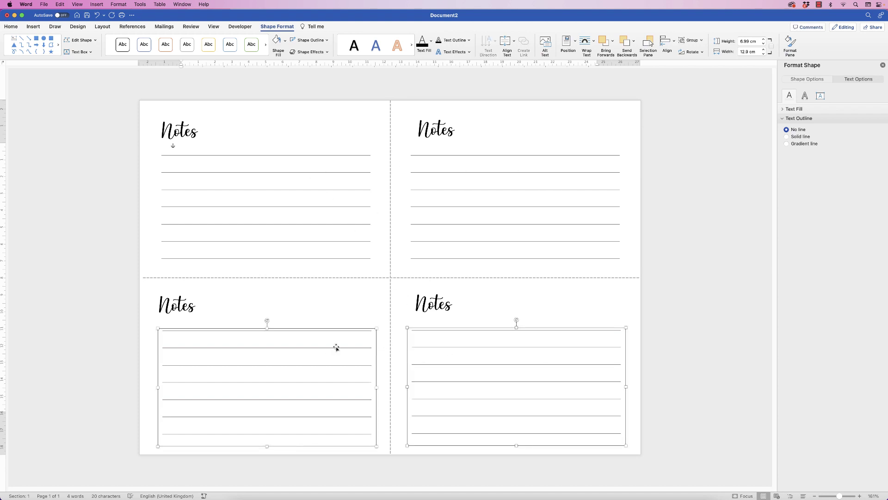
click(673, 42)
click(685, 98)
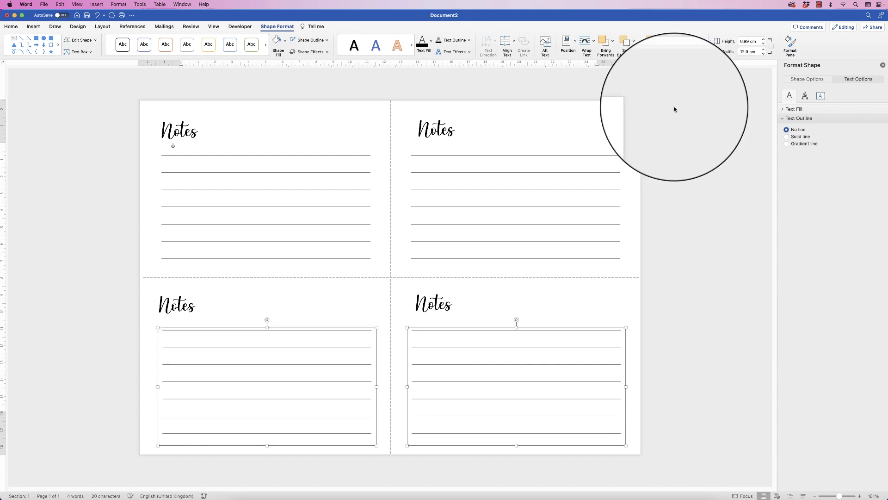
click(666, 265)
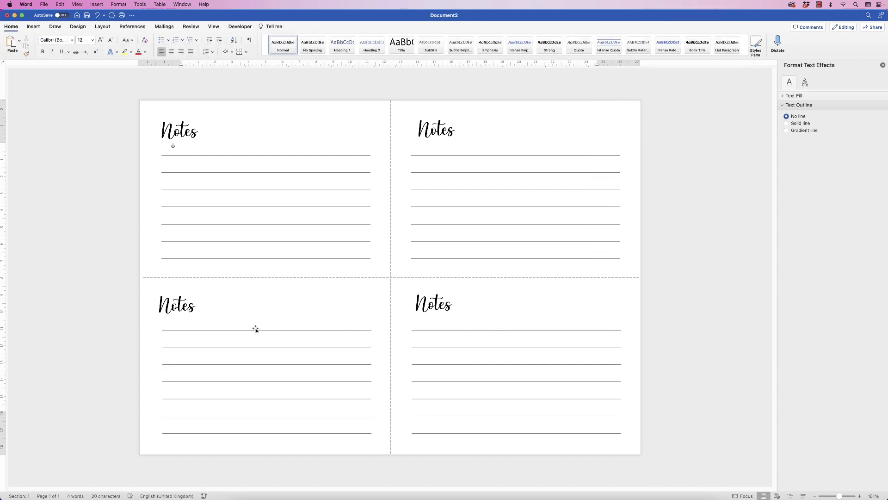
Step: Align the left-column boxes by their left edges and right-column boxes by their right edges
click(201, 363)
shift+click(239, 218)
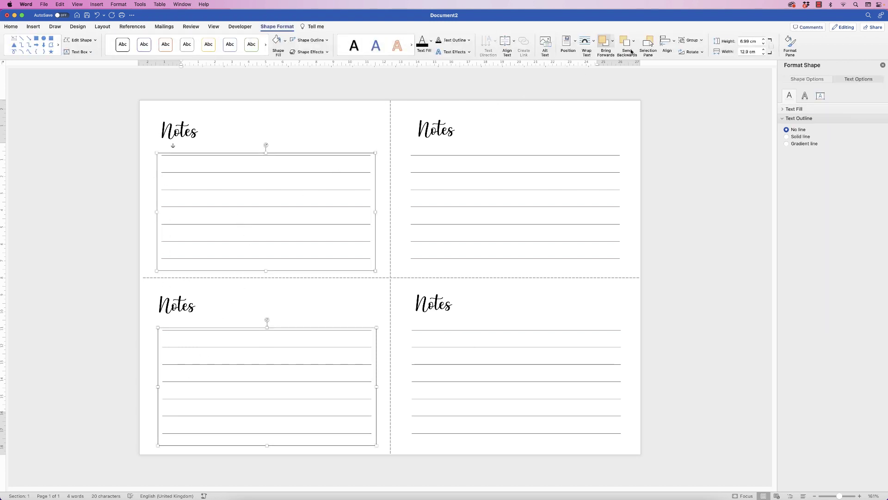
click(668, 42)
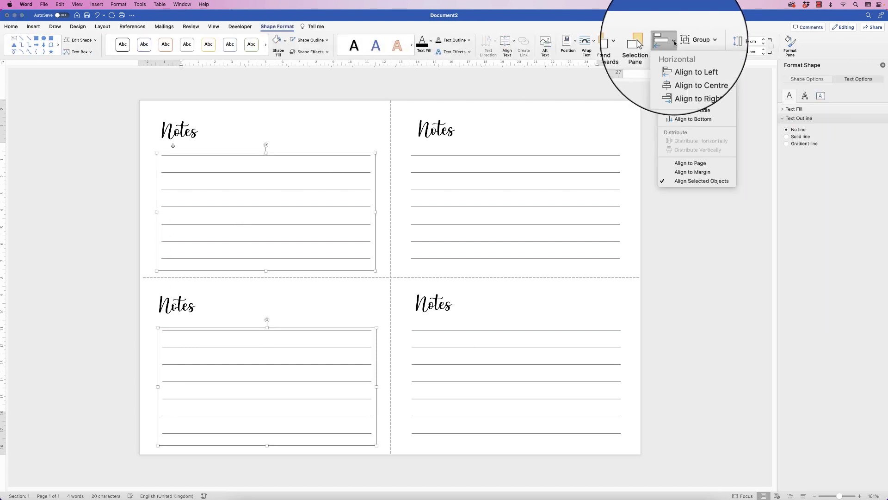
click(675, 65)
click(527, 345)
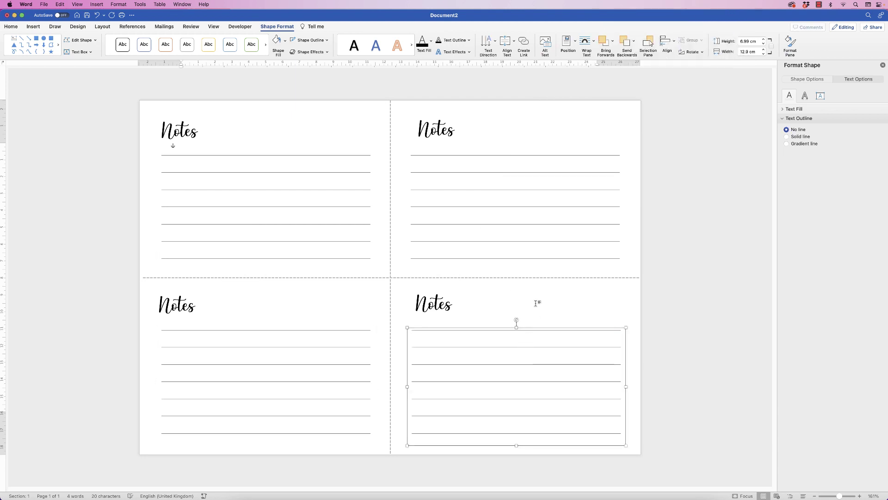
shift+click(554, 214)
click(668, 43)
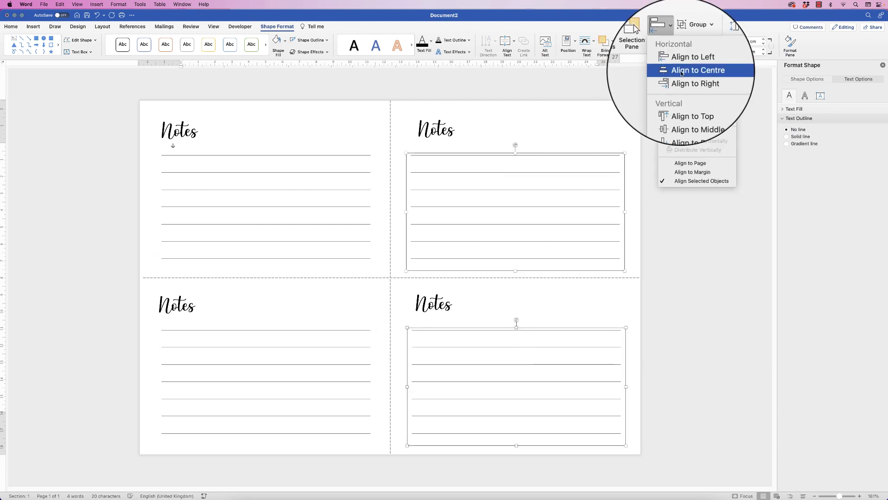
click(680, 82)
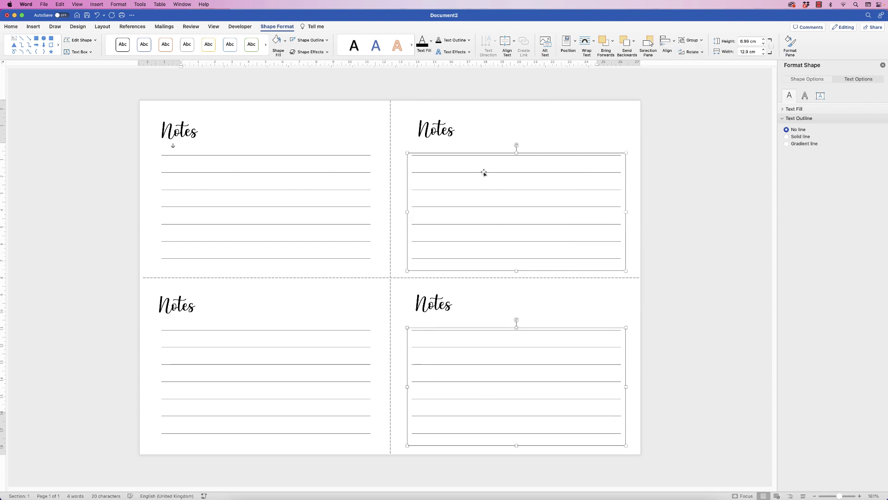
click(682, 282)
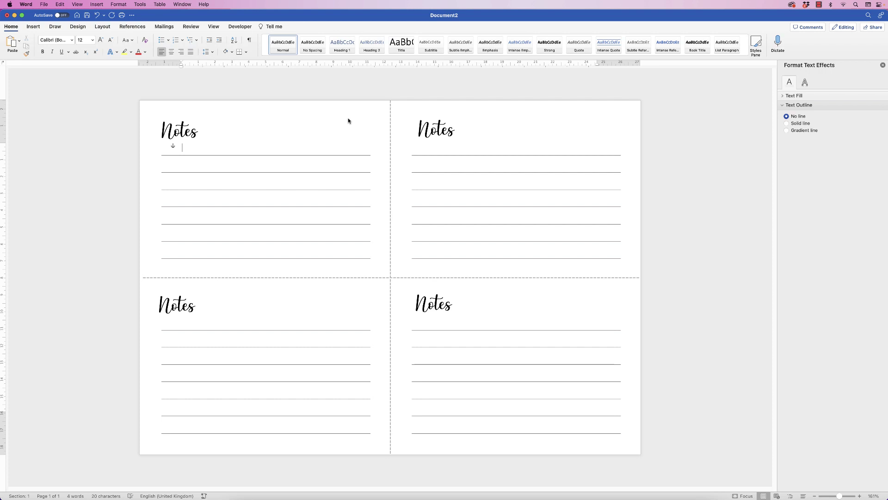
Step: Search the Icons library for 'flowers' and insert the cherry-blossom sprig icon
click(34, 26)
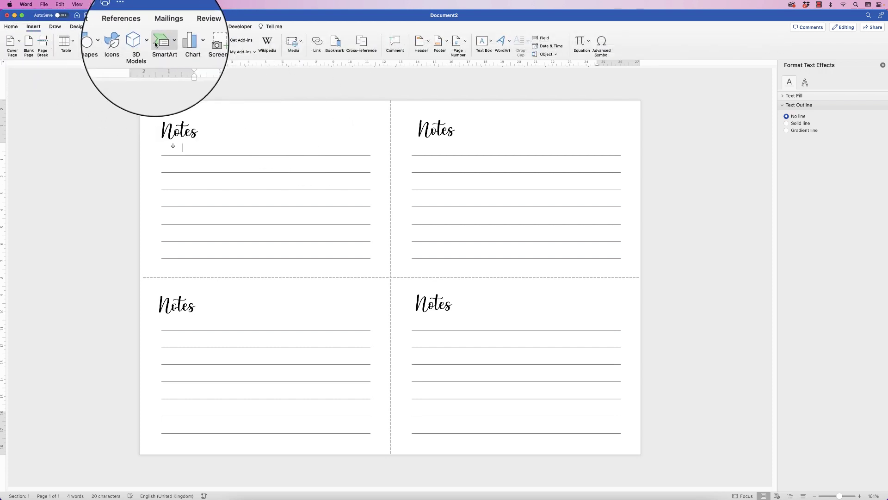
click(126, 44)
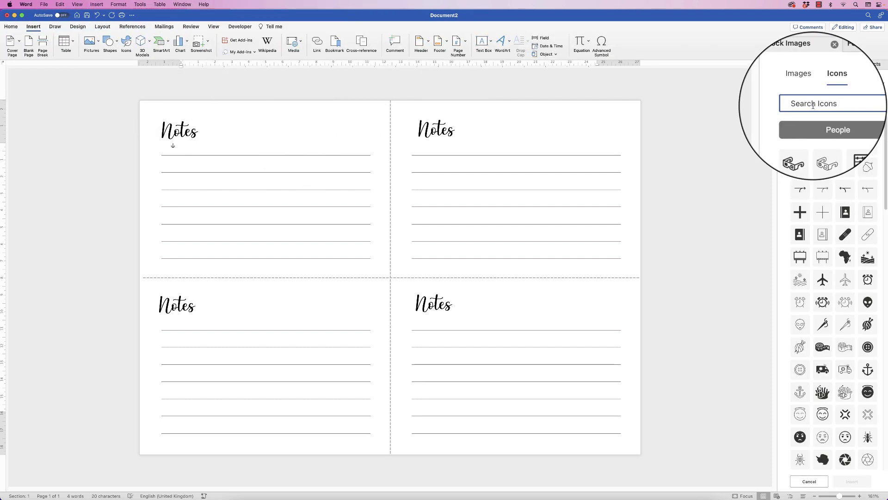
click(820, 102)
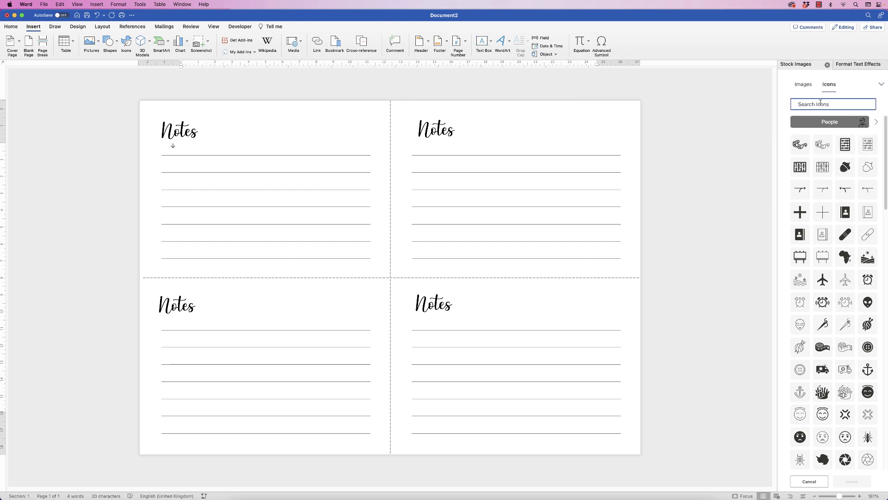
text(flowers)
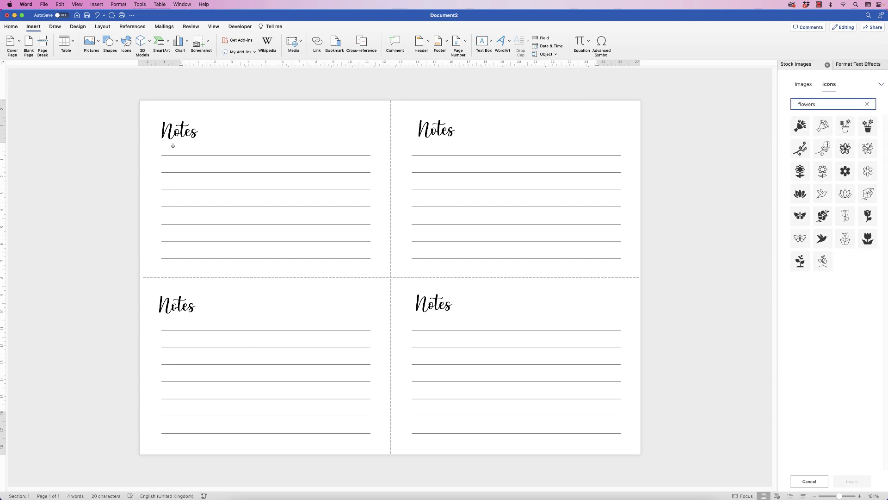
click(824, 147)
click(861, 485)
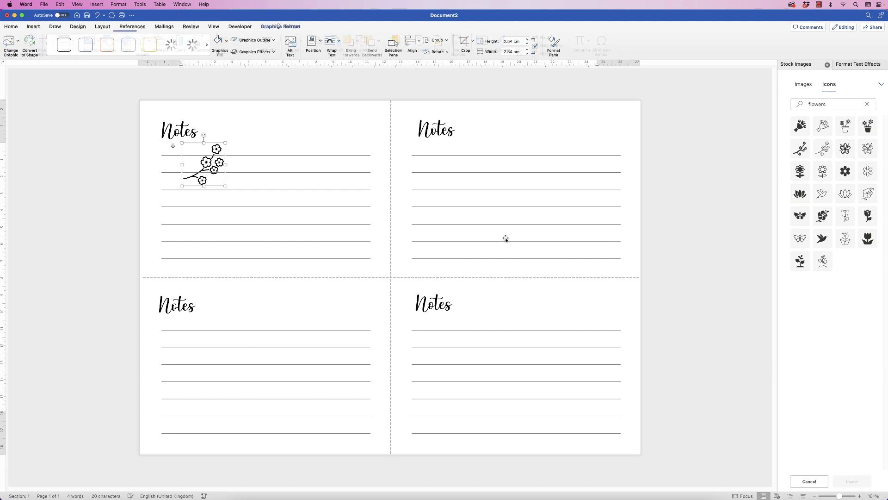
Step: Set the blossom icon to In Front of Text, move it top-right, and place a copy to its left
mouse_move(200, 174)
mouse_down()
mouse_move(238, 148)
mouse_move(218, 166)
mouse_move(198, 166)
mouse_up()
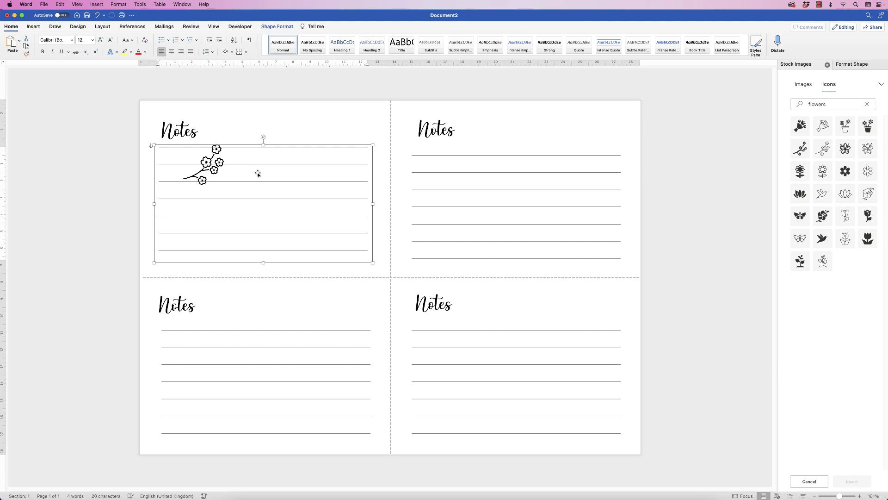
drag(258, 171, 260, 179)
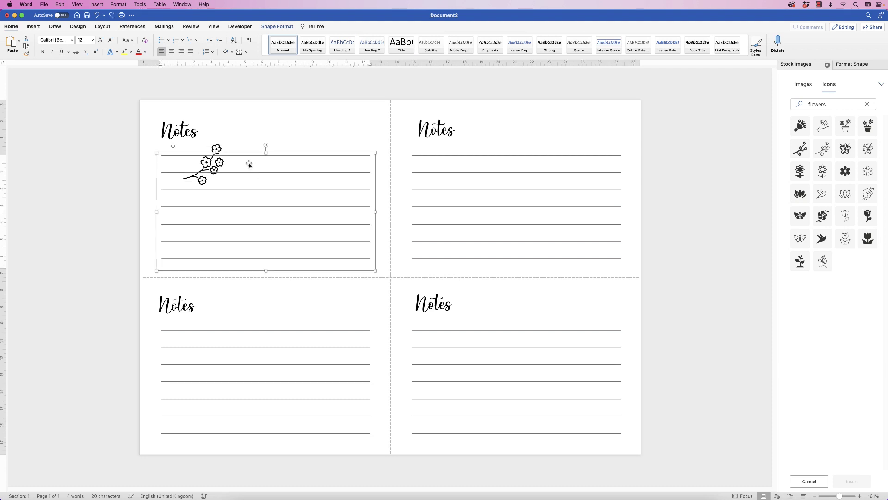
click(216, 147)
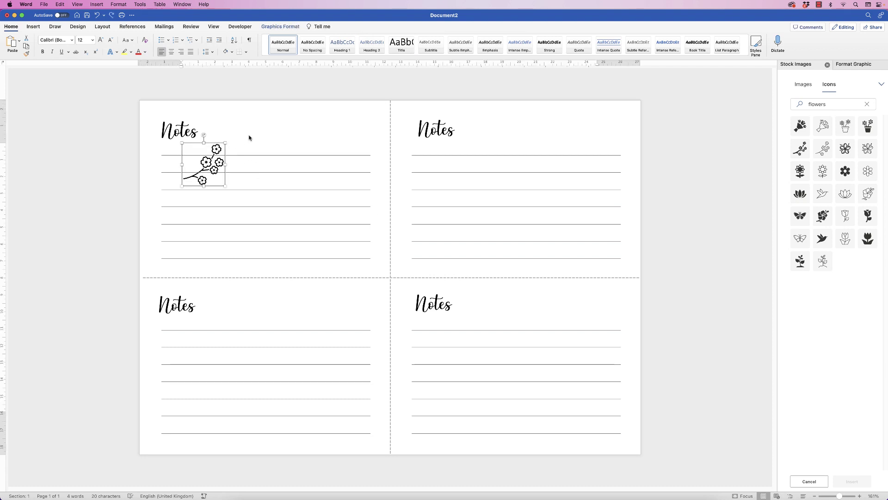
click(295, 29)
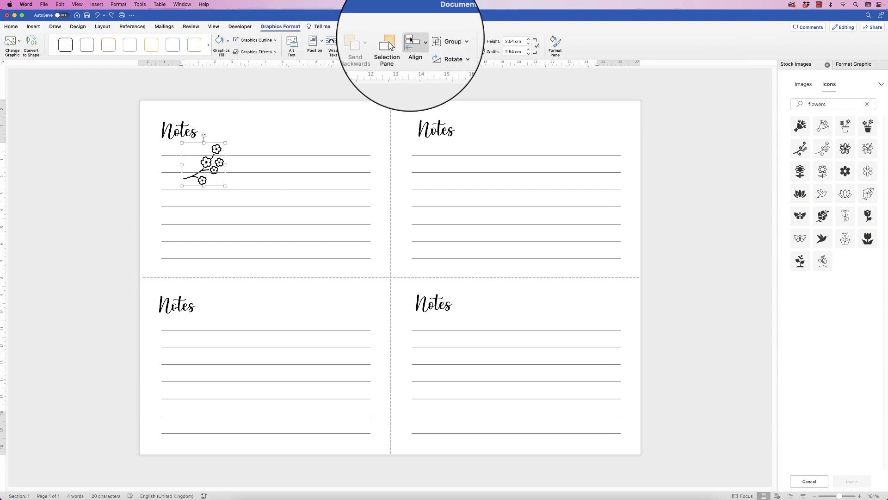
click(340, 43)
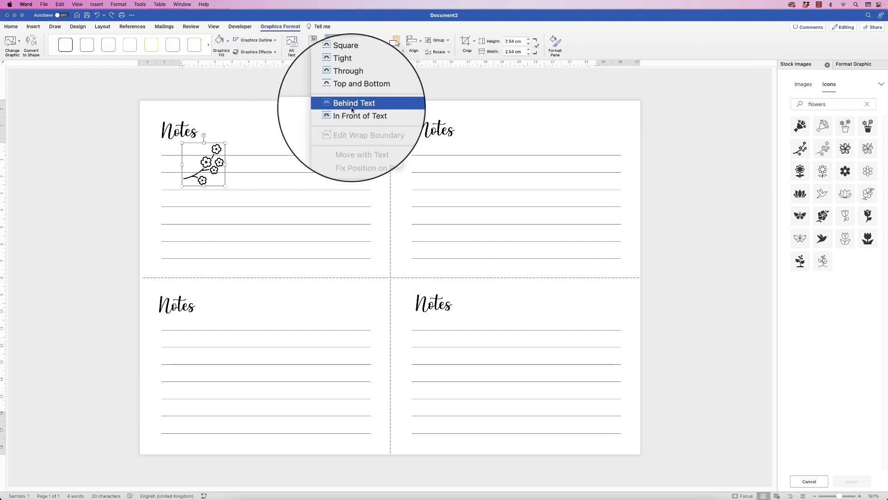
click(373, 110)
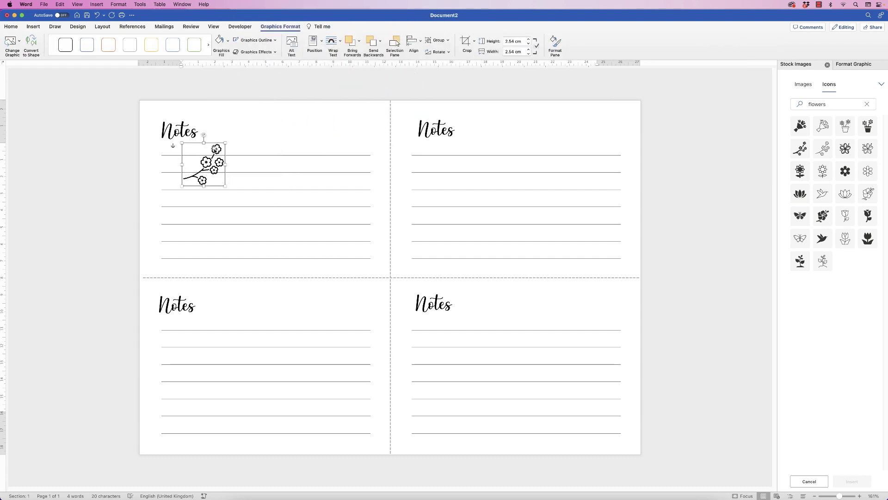
drag(216, 149, 375, 119)
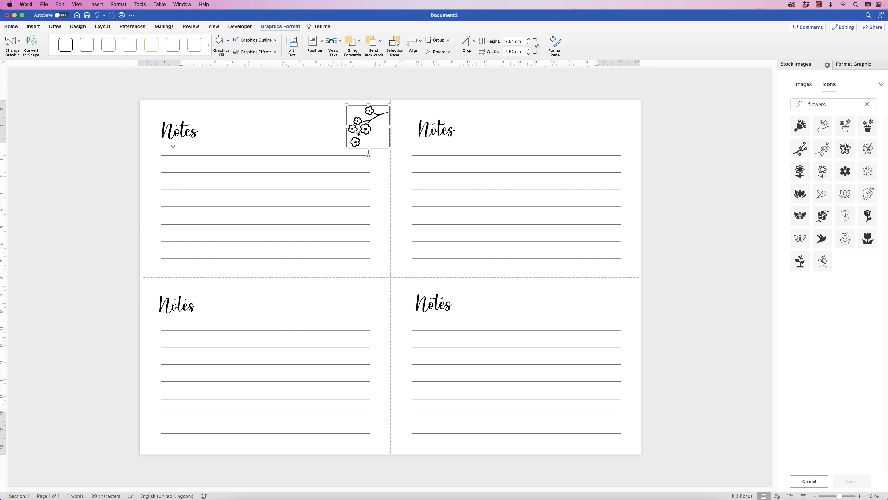
drag(367, 130, 277, 138)
Step: Delete the leftmost blossom copy and place a new sprig copy further left
click(245, 119)
click(277, 127)
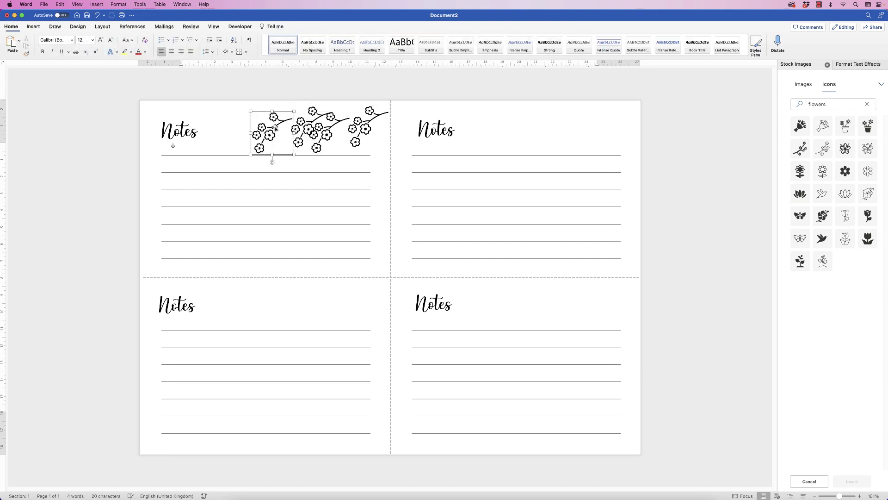
key(Delete)
drag(293, 129, 255, 132)
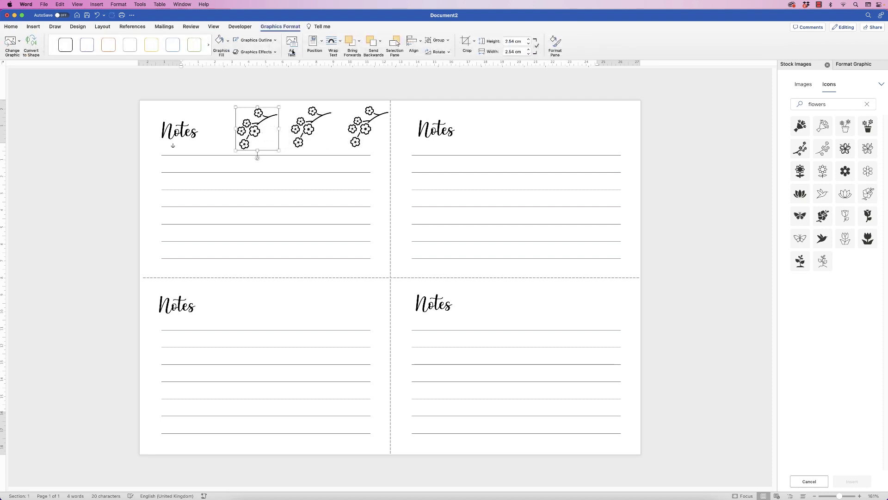
Step: Flip the sprig vertically, rotate it counter-clockwise, tuck it into the corner, and select all three sprigs
click(449, 53)
click(451, 76)
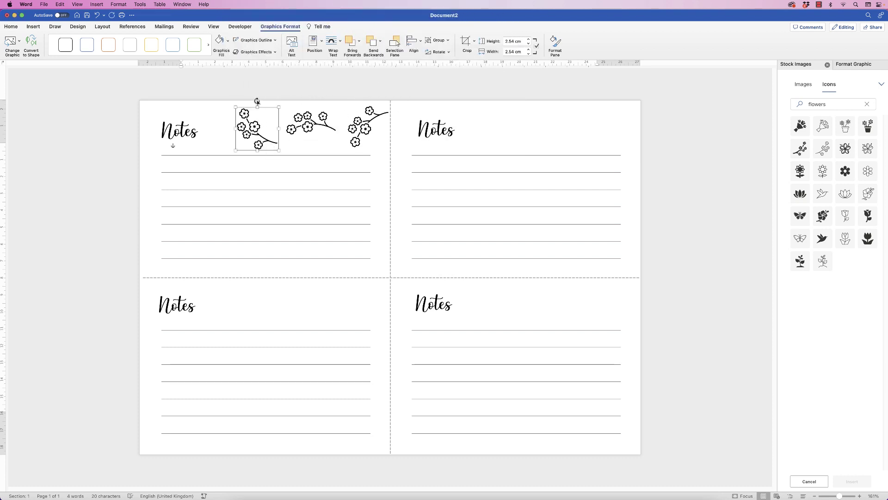
drag(258, 101, 241, 107)
drag(277, 132, 346, 142)
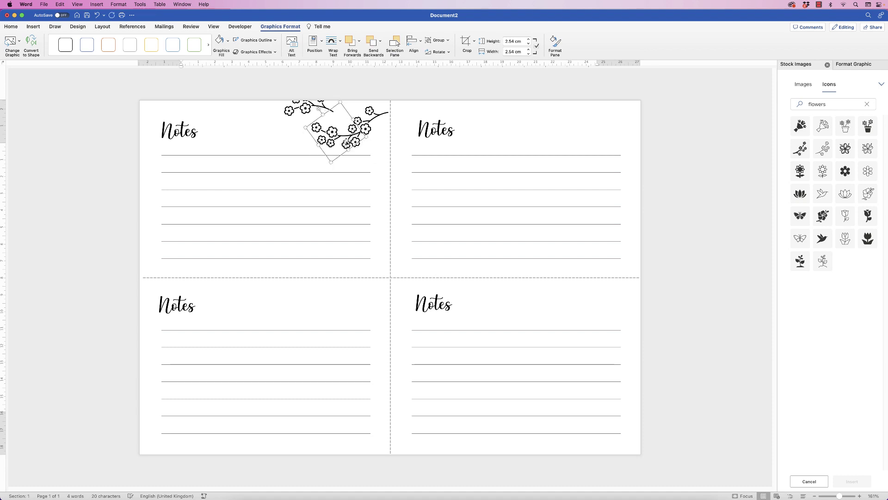
drag(317, 108, 327, 114)
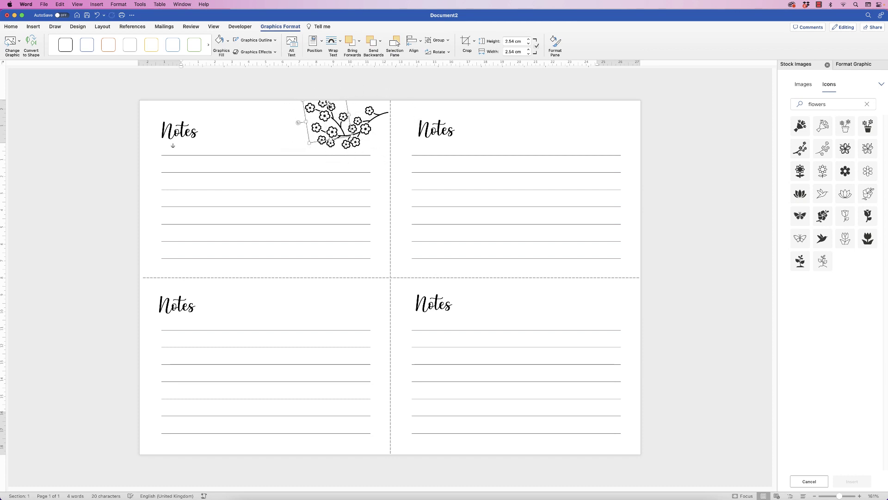
shift+click(377, 116)
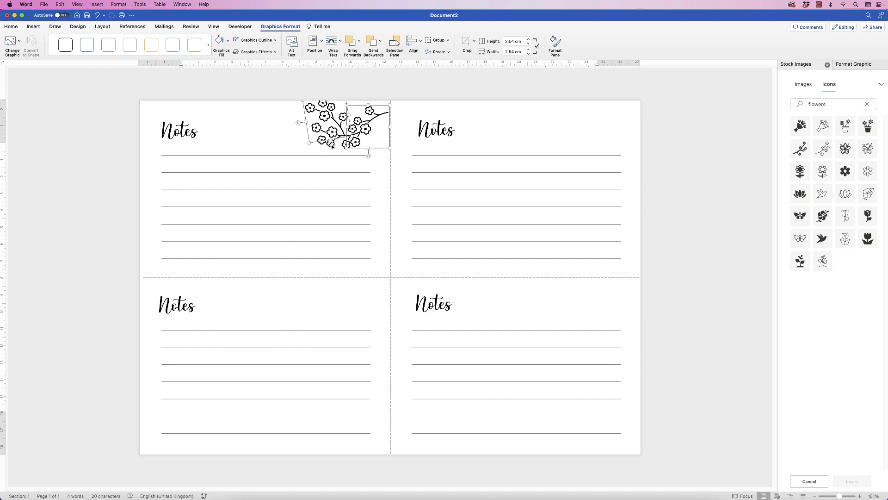
shift+click(332, 145)
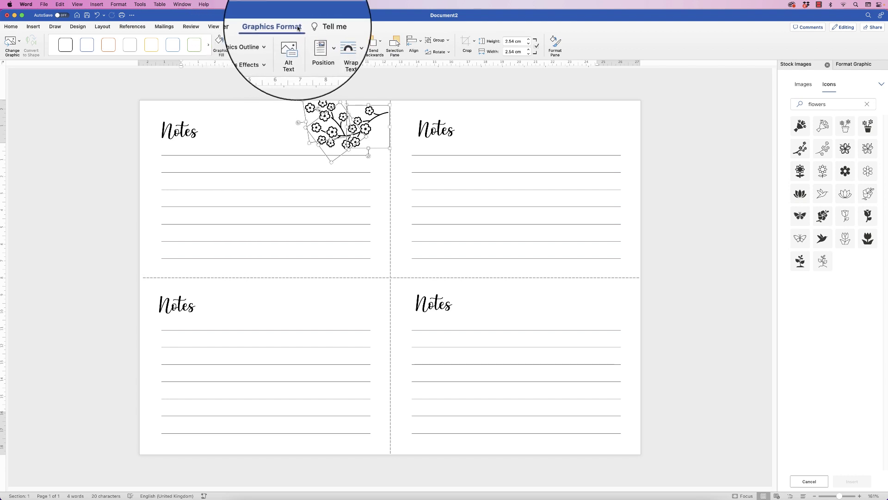
Step: Group the three sprigs, nudge the cluster into the corner, and copy it into the right-hand panel
click(440, 40)
click(447, 52)
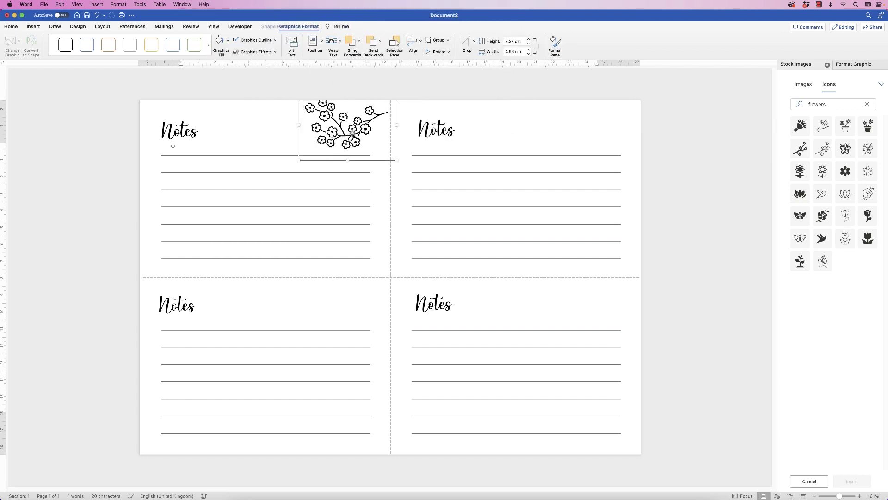
mouse_move(353, 147)
mouse_down()
mouse_move(329, 199)
mouse_move(328, 158)
mouse_move(355, 137)
mouse_up()
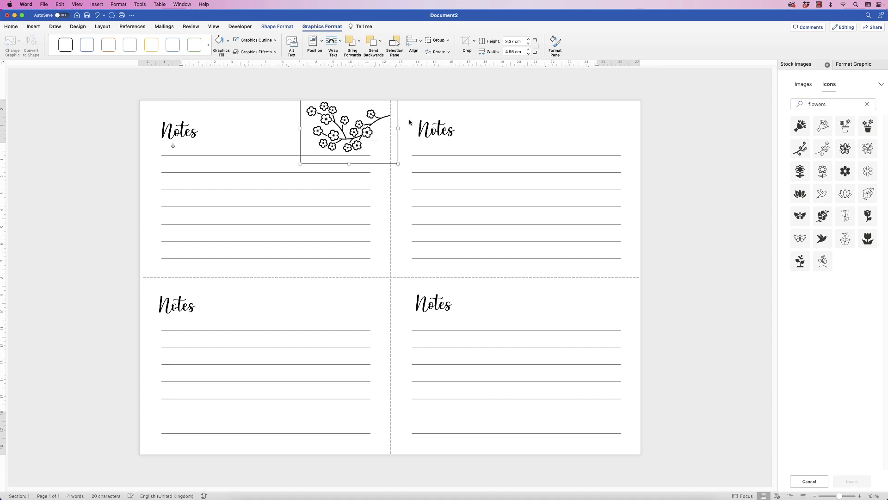
key(Right)
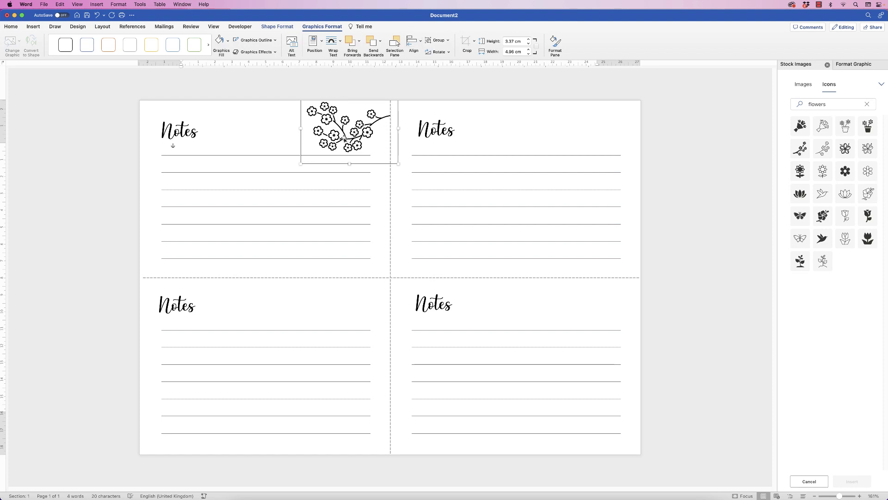
drag(343, 134, 590, 307)
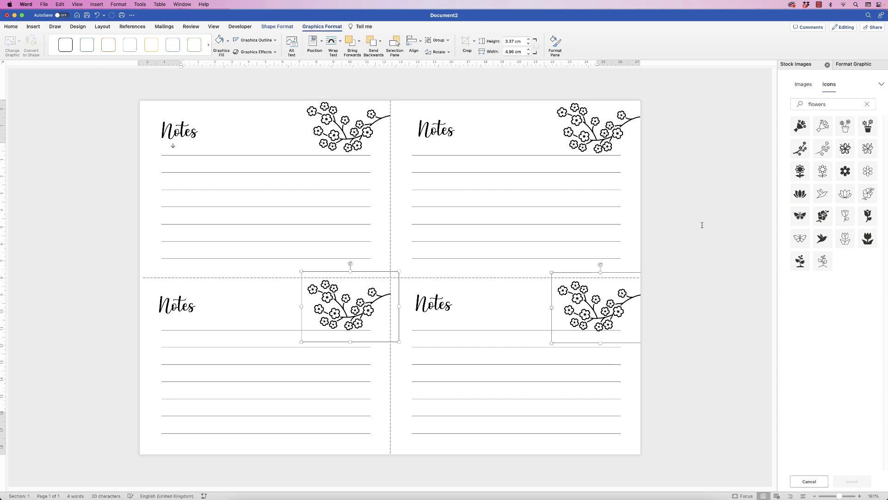
Step: Deselect the blossom clusters by clicking an empty area of the page
click(643, 344)
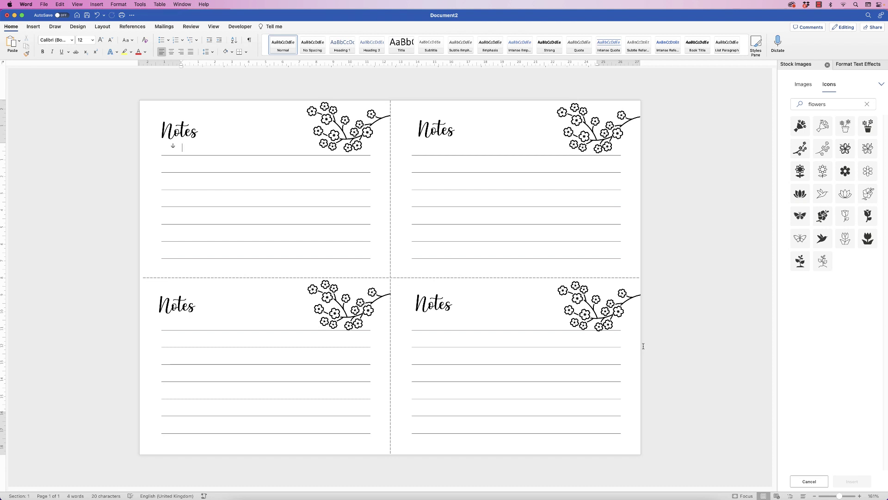
double_click(503, 116)
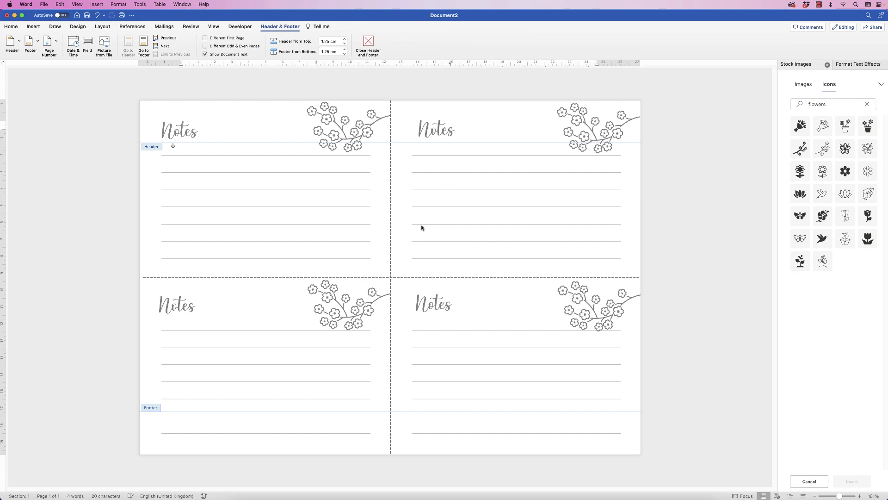
click(405, 277)
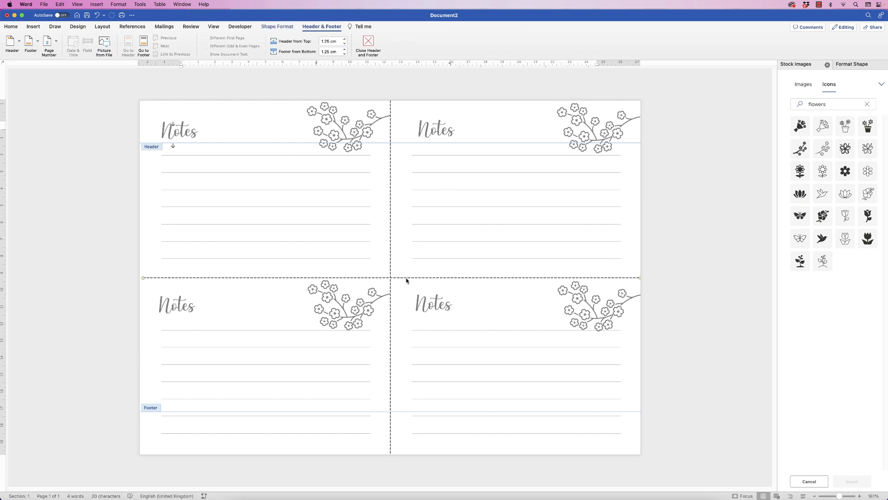
double_click(406, 280)
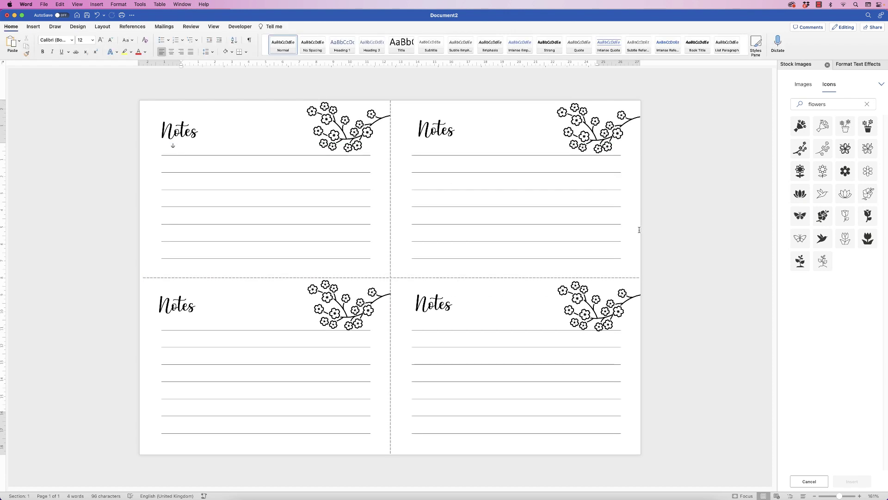